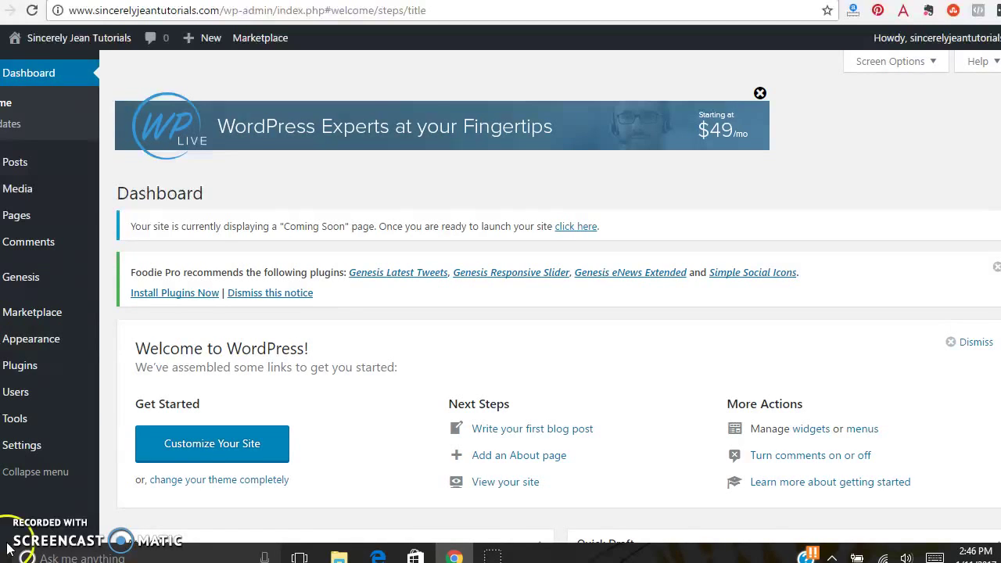
Step: Reveal the Posts submenu in the admin sidebar
{"action": "mouse_move", "coordinate": [64, 166]}
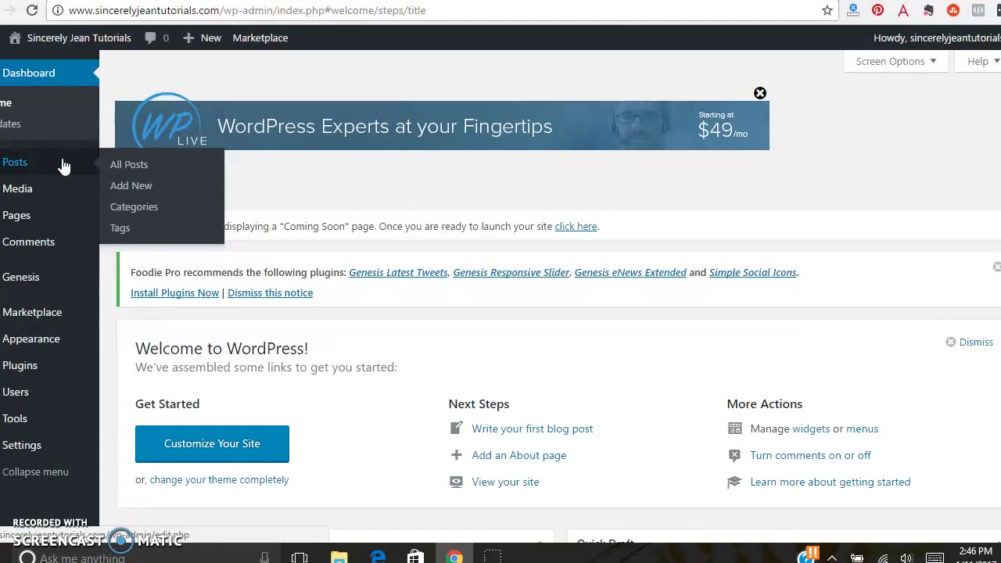
Step: Start a new post titled '5 Ingredient Creamy Tomato Soup'
{"action": "left_click", "coordinate": [139, 186]}
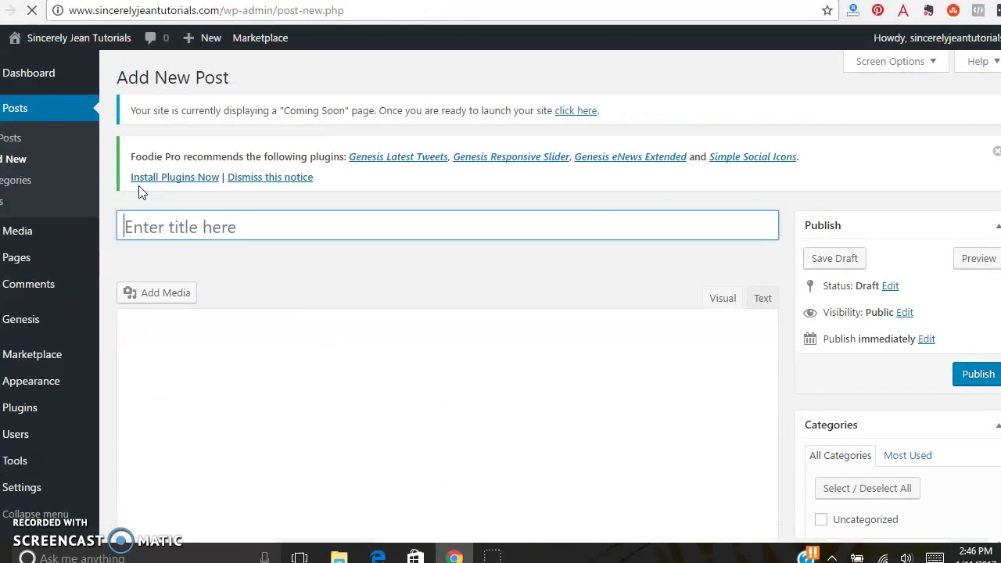
{"action": "left_click", "coordinate": [140, 220]}
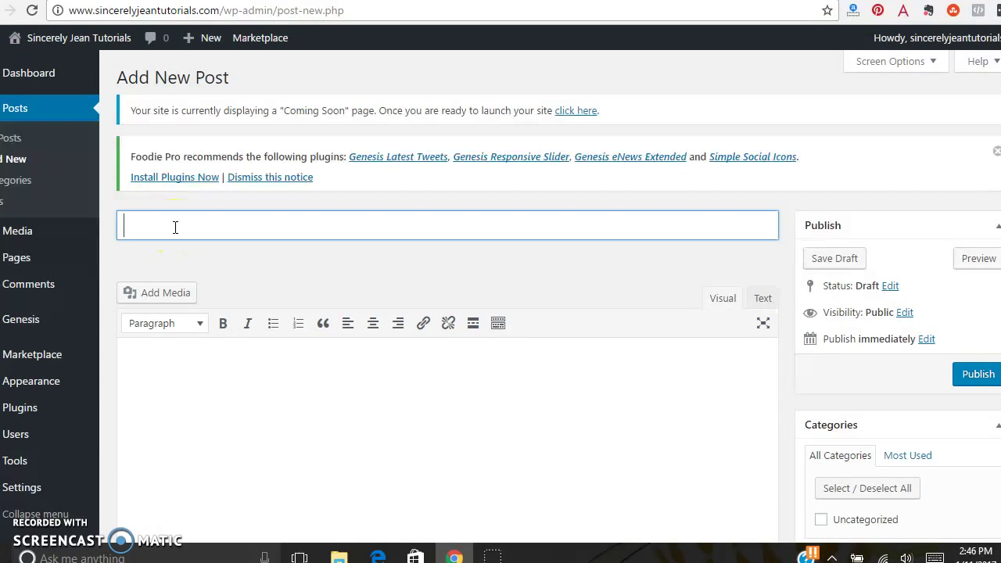
{"action": "type", "text": "5 Ingredient Creamy Tomato Soup"}
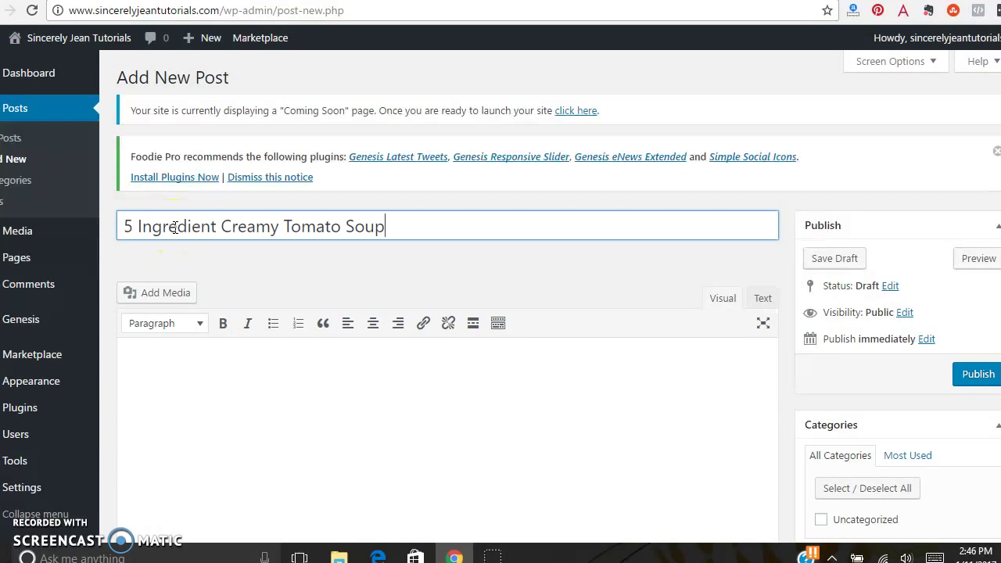
{"action": "left_click", "coordinate": [268, 391]}
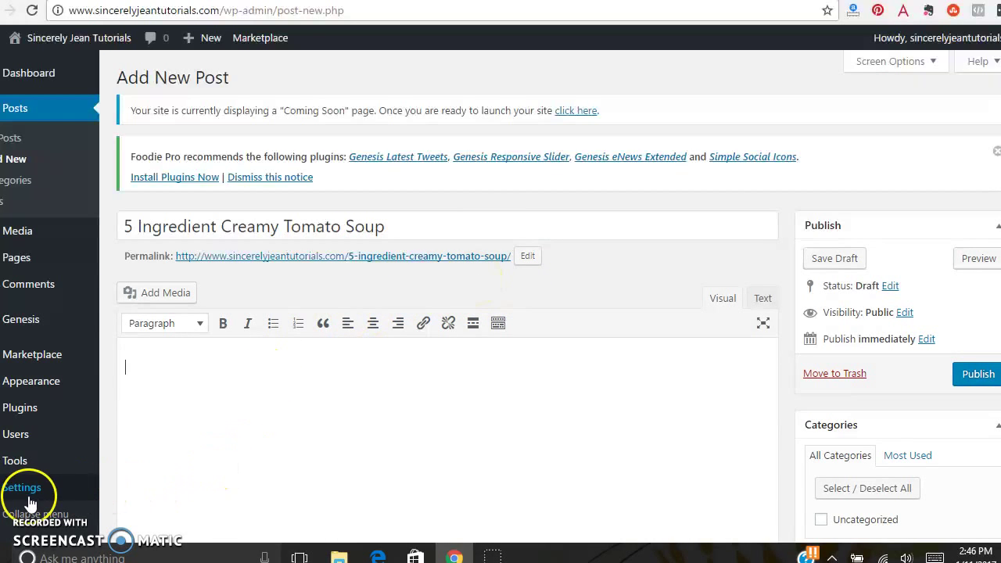
Step: Place the caret in the empty post body and bring up Add Media
{"action": "mouse_move", "coordinate": [22, 487]}
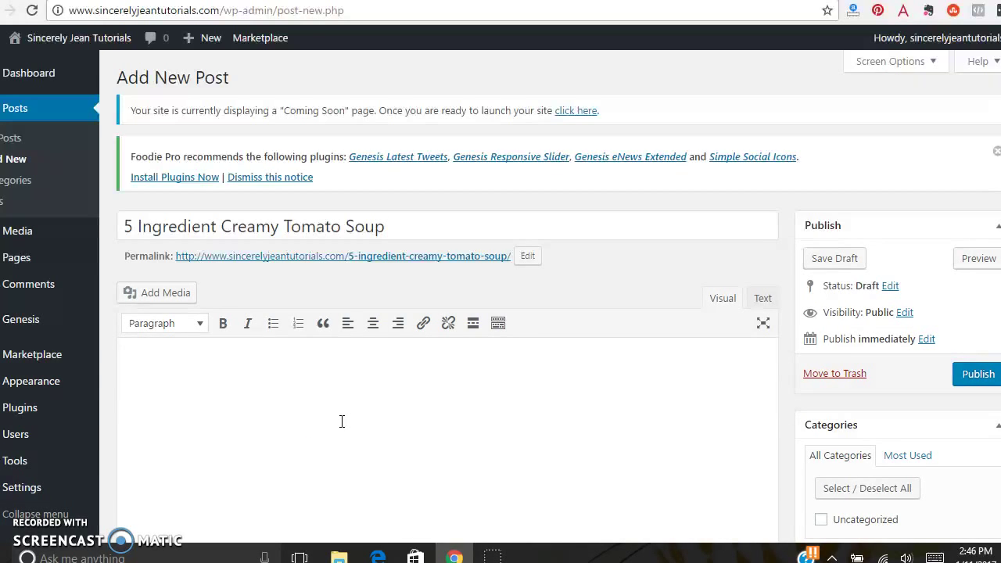
{"action": "left_click", "coordinate": [188, 362]}
{"action": "left_click", "coordinate": [156, 305]}
Step: Choose the last soup photo from the Media Library
{"action": "left_click", "coordinate": [156, 305]}
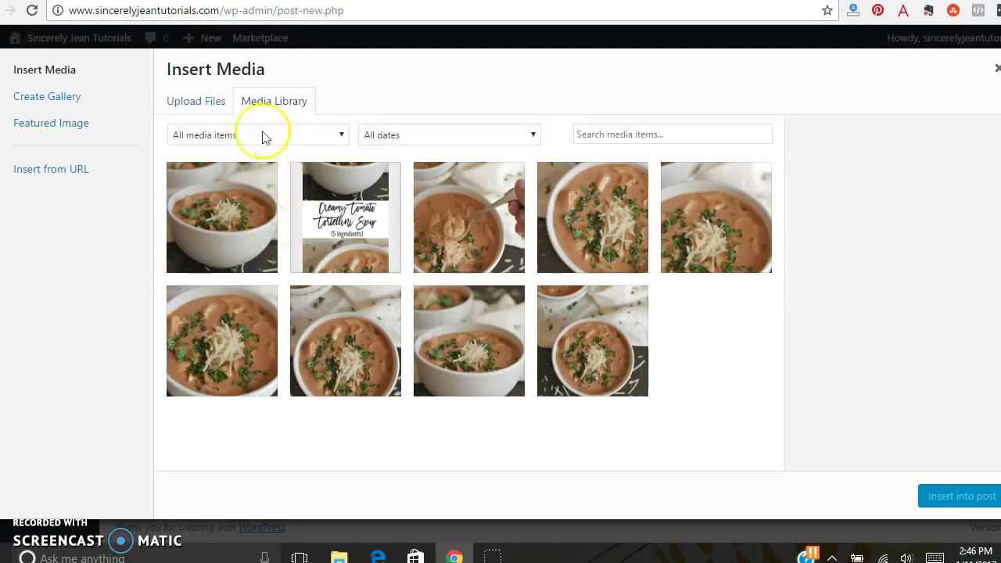
{"action": "left_click", "coordinate": [199, 105]}
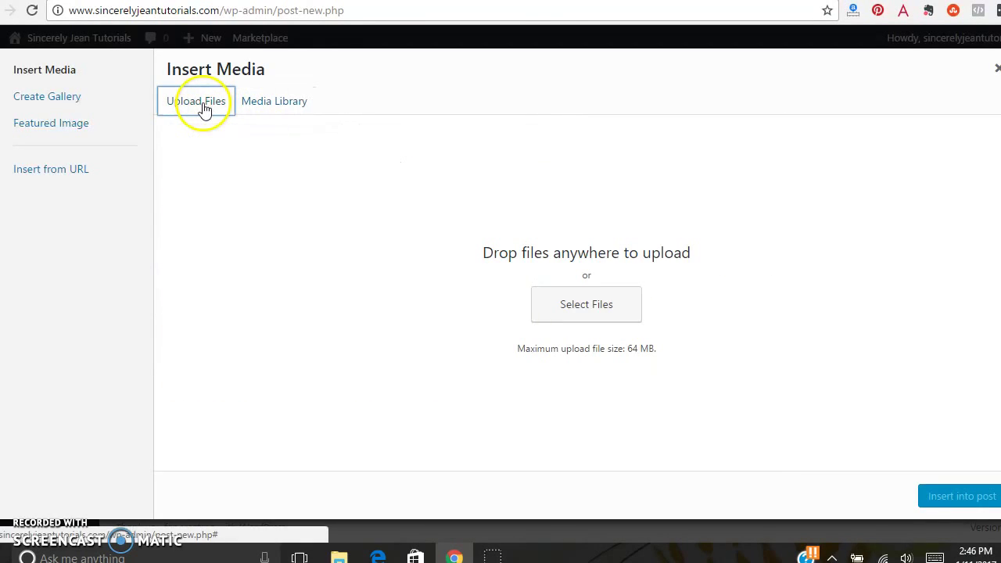
{"action": "left_click", "coordinate": [272, 106]}
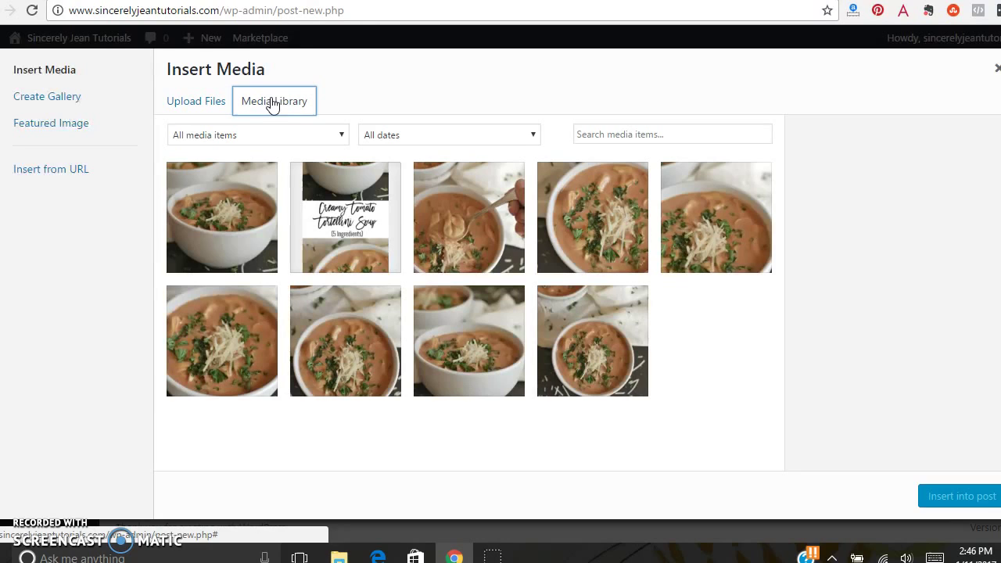
{"action": "left_click", "coordinate": [601, 354]}
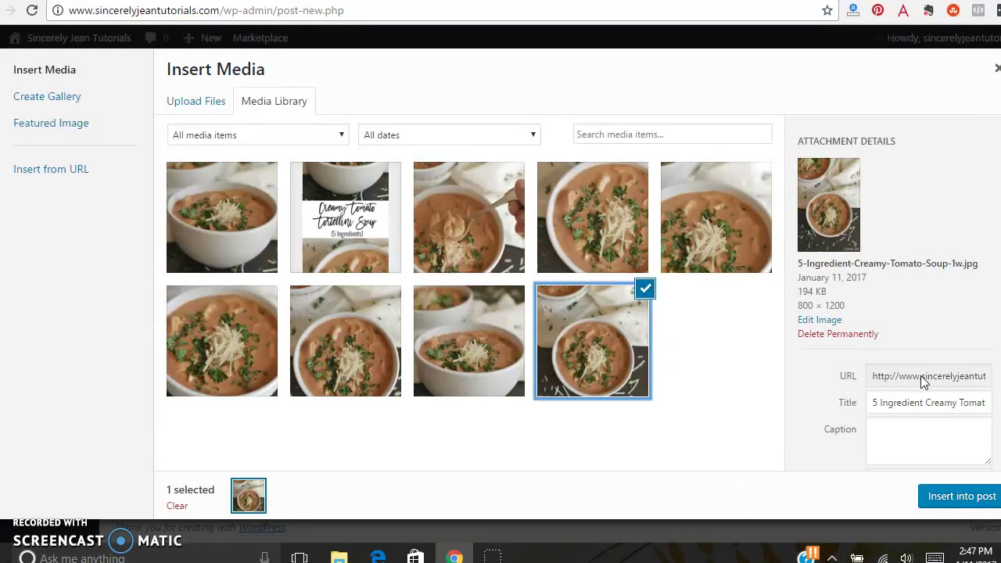
Step: Select the chosen photo's entire title text, then scroll down to its Alt Text field
{"action": "left_click", "coordinate": [918, 402]}
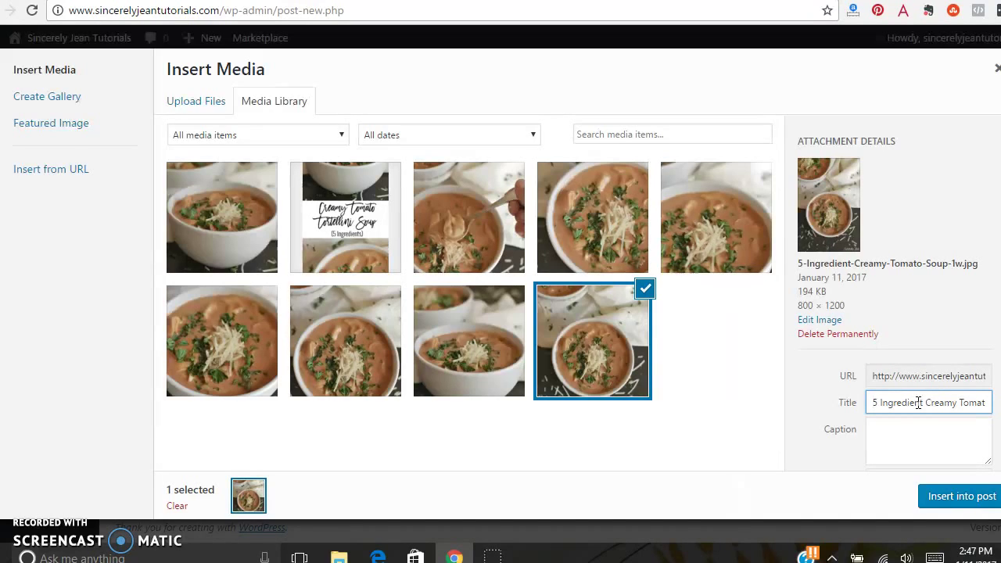
{"action": "key", "text": "Right"}
{"action": "key", "text": "Right"}
{"action": "key", "text": "Right"}
{"action": "key", "text": "Right"}
{"action": "key", "text": "Right"}
{"action": "key", "text": "Right"}
{"action": "key", "text": "Right"}
{"action": "key", "text": "Right"}
{"action": "key", "text": "Right"}
{"action": "key", "text": "Right"}
{"action": "key", "text": "Right"}
{"action": "key", "text": "Right"}
{"action": "key", "text": "Right"}
{"action": "key", "text": "Right"}
{"action": "key", "text": "Right"}
{"action": "key", "text": "Right"}
{"action": "key", "text": "Right"}
{"action": "key", "text": "Right"}
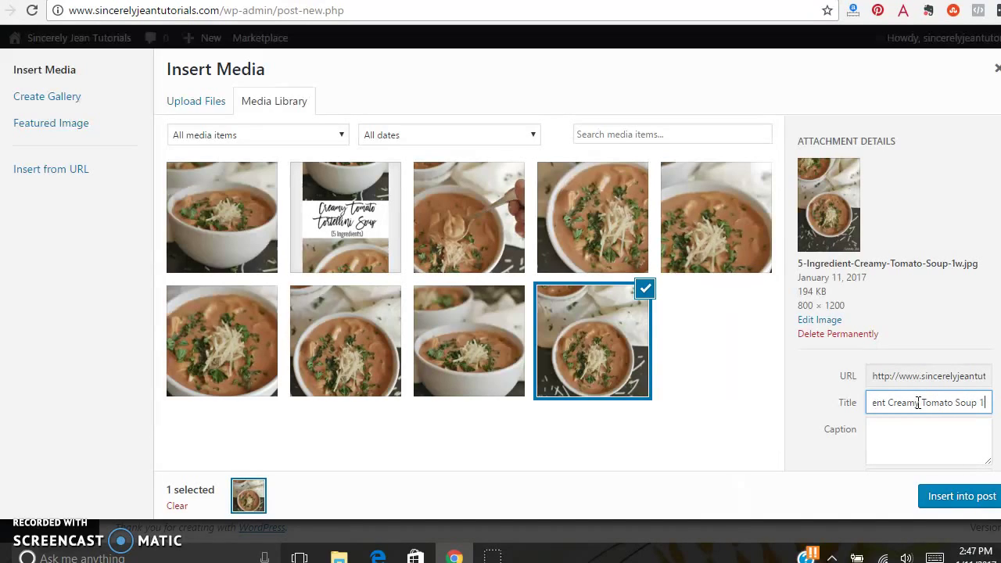
{"action": "key", "text": "shift+Left"}
{"action": "key", "text": "shift+Left"}
{"action": "key", "text": "shift+Left"}
{"action": "key", "text": "shift+Left"}
{"action": "key", "text": "shift+Left"}
{"action": "key", "text": "shift+Left"}
{"action": "key", "text": "shift+Left"}
{"action": "key", "text": "shift+Left"}
{"action": "key", "text": "shift+Left"}
{"action": "key", "text": "shift+Left"}
{"action": "key", "text": "shift+Left"}
{"action": "key", "text": "shift+Left"}
{"action": "key", "text": "shift+Left"}
{"action": "key", "text": "shift+Left"}
{"action": "key", "text": "shift+Left"}
{"action": "key", "text": "shift+Left"}
{"action": "key", "text": "shift+Left"}
{"action": "key", "text": "shift+Left"}
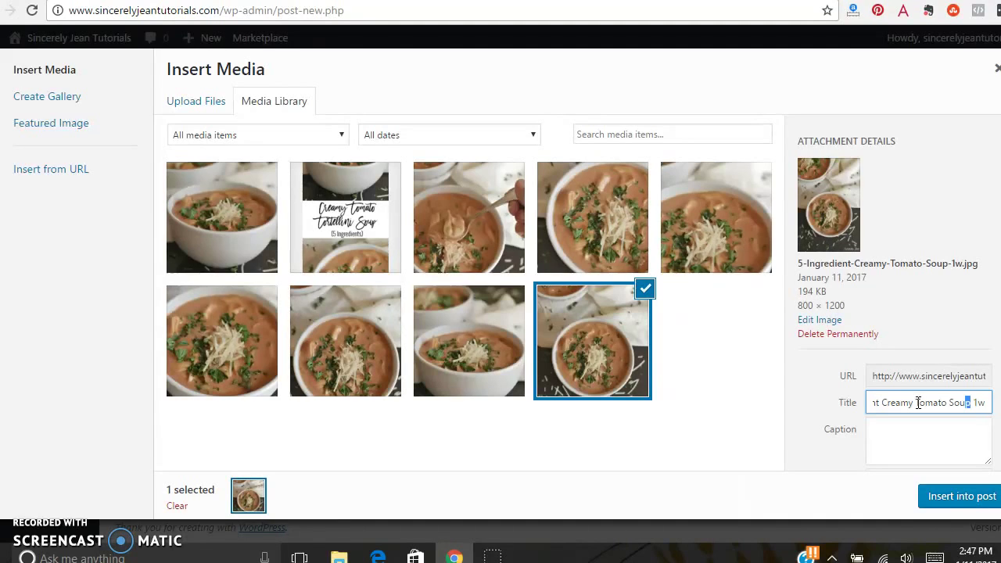
{"action": "key", "text": "shift+Home"}
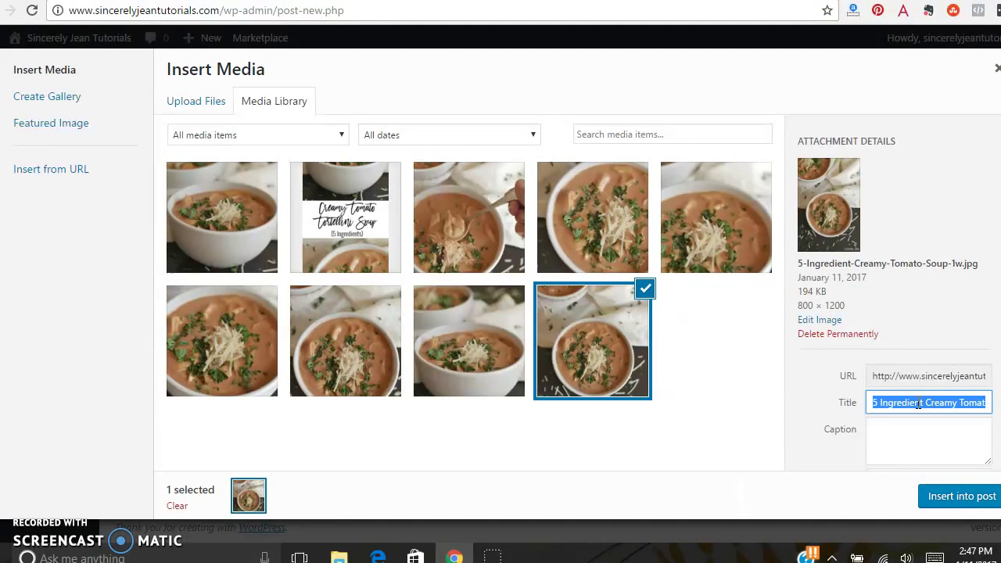
{"action": "left_click", "coordinate": [972, 369]}
{"action": "scroll", "coordinate": [899, 352], "scroll_direction": "down", "scroll_amount": 1}
{"action": "scroll", "coordinate": [899, 313], "scroll_direction": "down", "scroll_amount": 2}
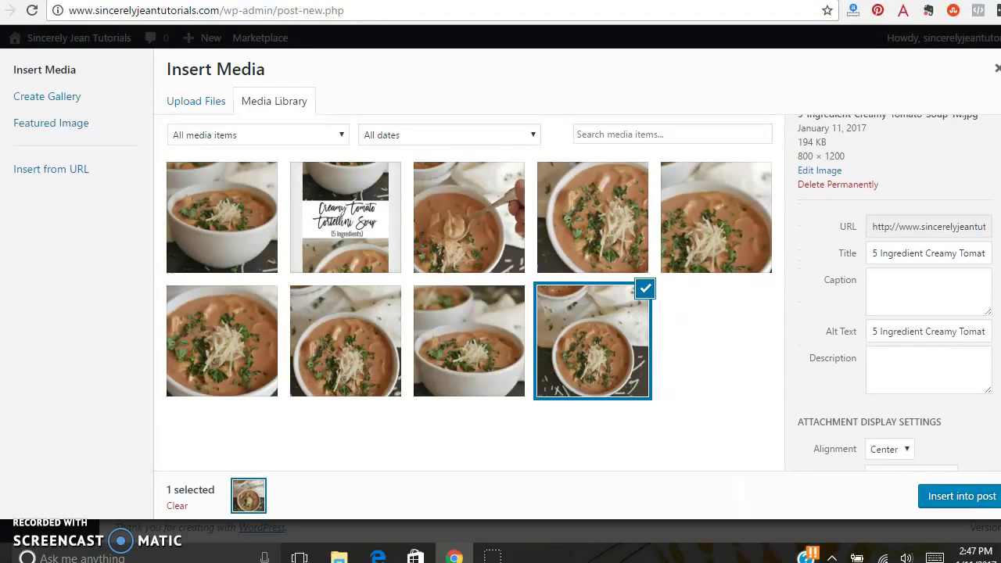
Step: Make the alt text '…Soup- A delicious and simple dinner the entire family will love!' plus the site address
{"action": "left_click", "coordinate": [919, 308]}
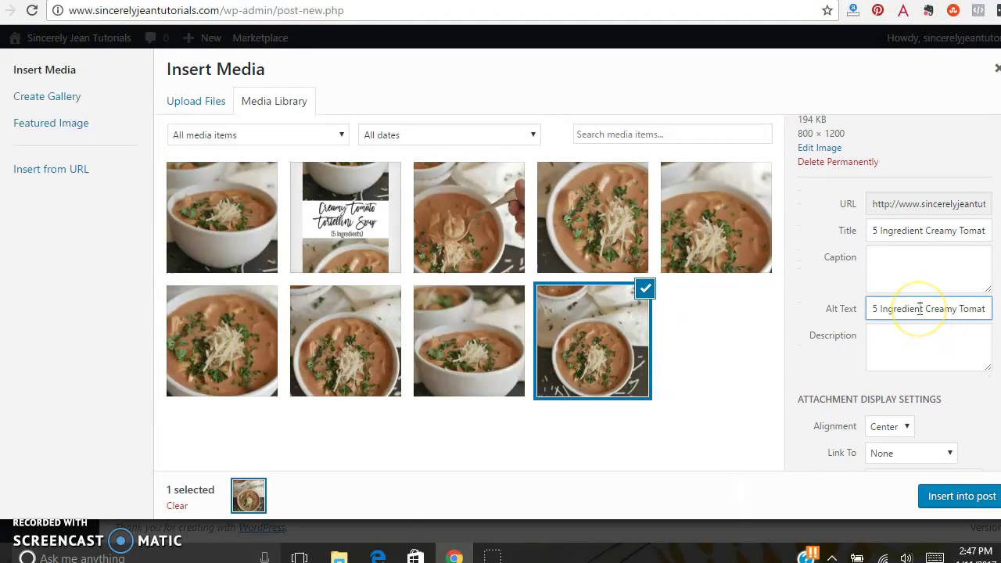
{"action": "key", "text": "End"}
{"action": "type", "text": "- A de"}
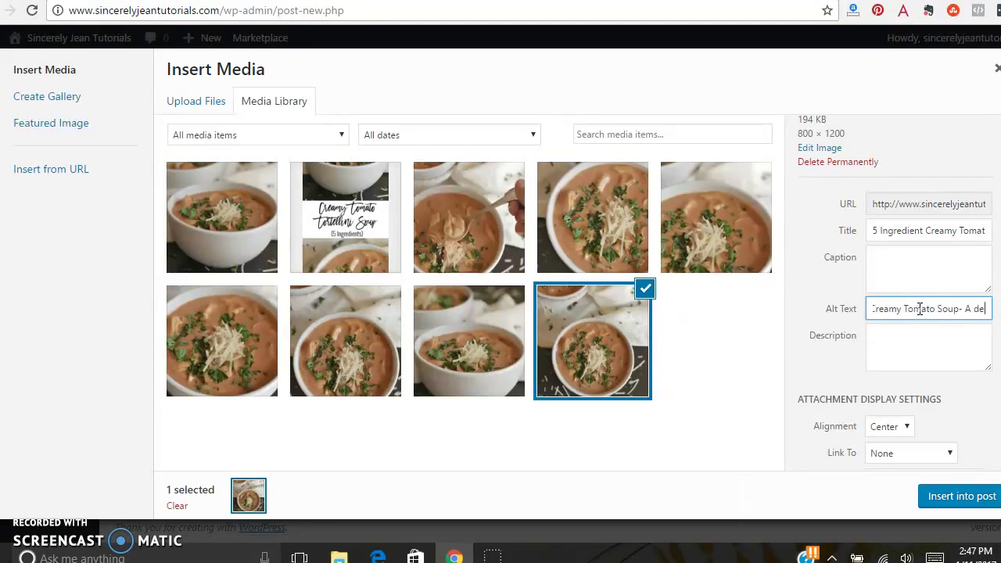
{"action": "type", "text": "licious and si"}
{"action": "key", "text": "ctrl+Left"}
{"action": "key", "text": "ctrl+Left"}
{"action": "key", "text": "ctrl+Left"}
{"action": "key", "text": "ctrl+Left"}
{"action": "key", "text": "ctrl+Left"}
{"action": "key", "text": "ctrl+Left"}
{"action": "key", "text": "ctrl+Left"}
{"action": "key", "text": "ctrl+Left"}
{"action": "key", "text": "ctrl+Left"}
{"action": "key", "text": "ctrl+Left"}
{"action": "key", "text": "ctrl+Left"}
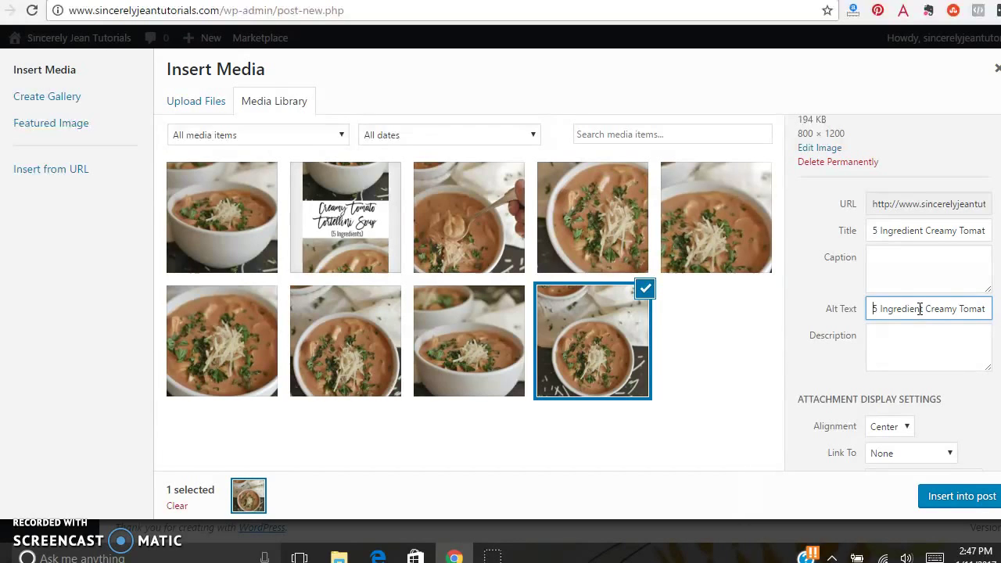
{"action": "type", "text": "o "}
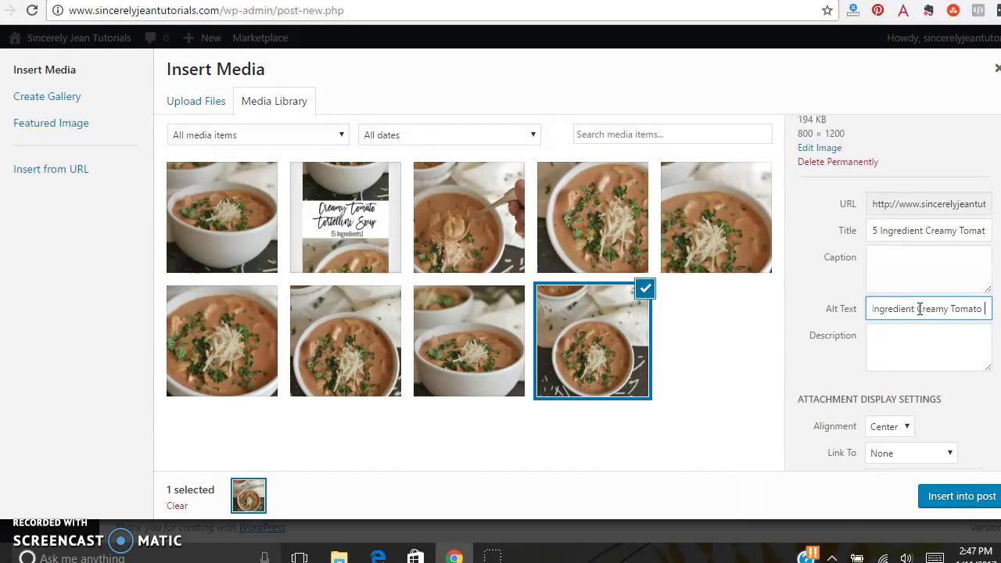
{"action": "type", "text": "Soup- A de"}
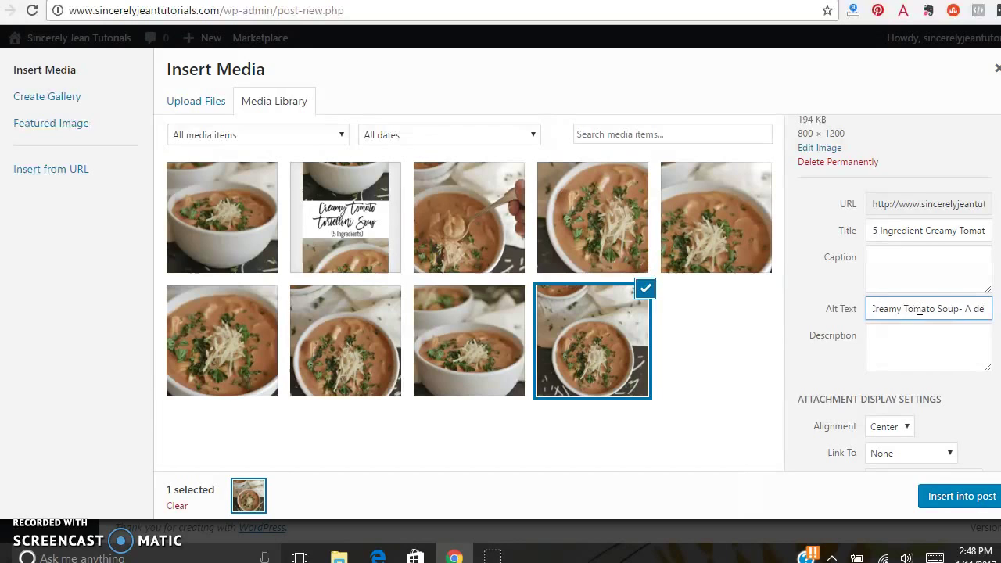
{"action": "type", "text": "licious and sim"}
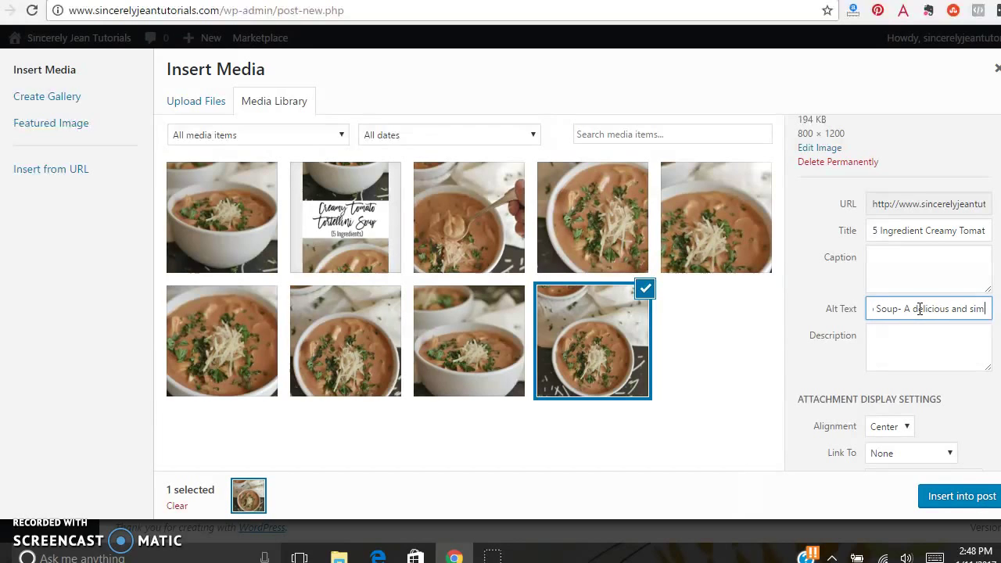
{"action": "type", "text": "ple dinner the entir"}
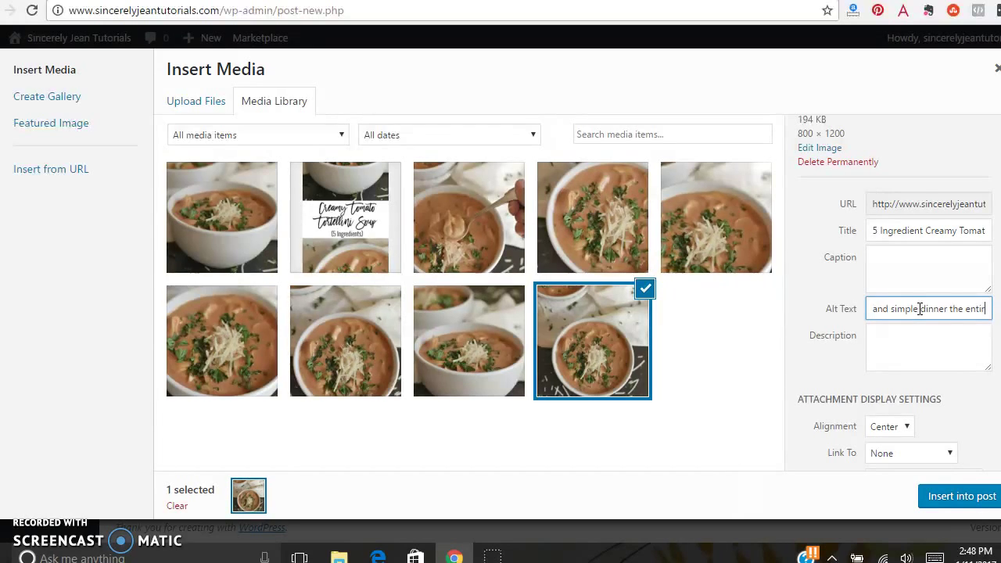
{"action": "type", "text": "e family will love! | www.SincerelyJean"}
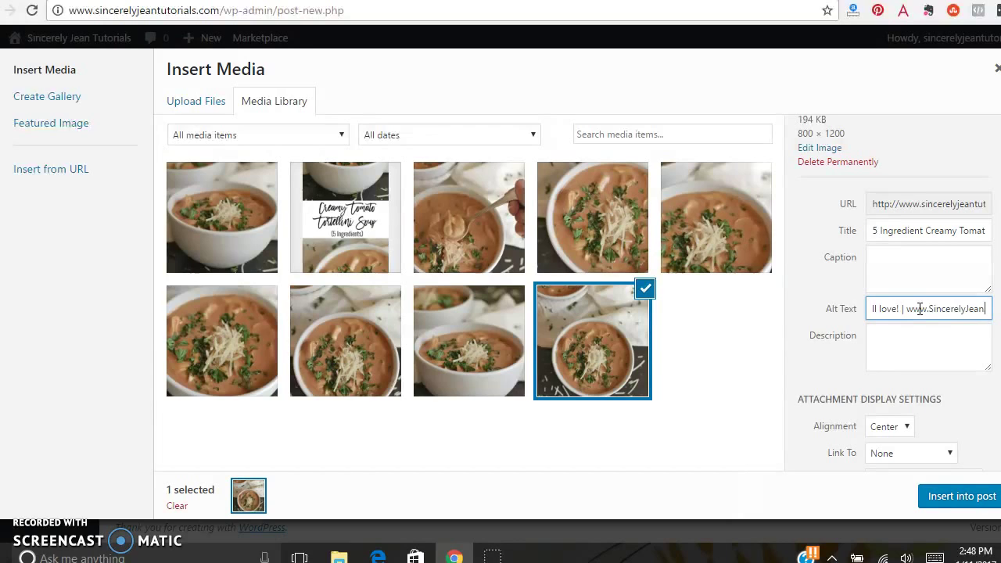
{"action": "type", "text": ".com"}
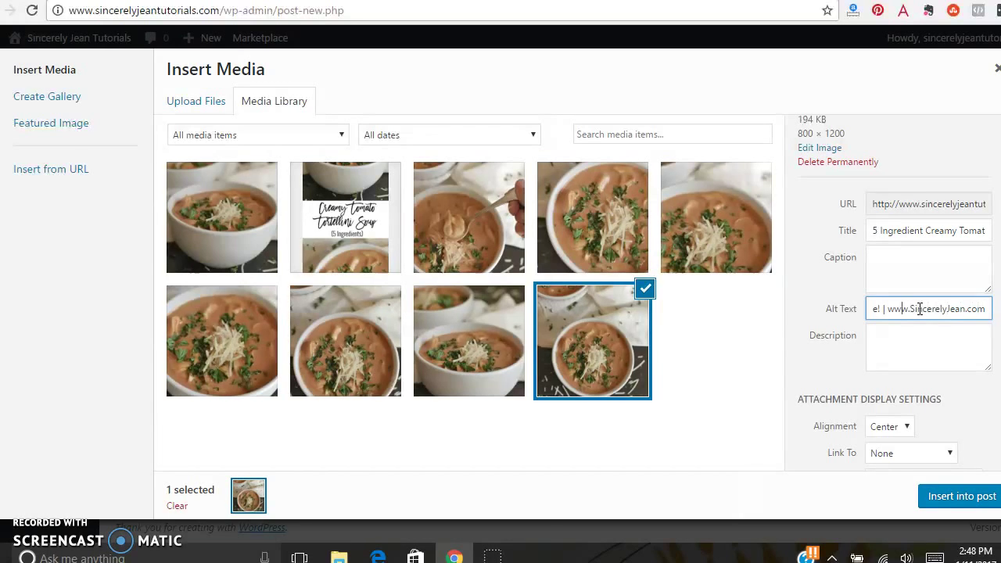
{"action": "key", "text": "Left"}
{"action": "key", "text": "Left"}
{"action": "key", "text": "Left"}
{"action": "key", "text": "Left"}
{"action": "key", "text": "Left"}
{"action": "key", "text": "Left"}
{"action": "key", "text": "Left"}
{"action": "key", "text": "Left"}
{"action": "key", "text": "Left"}
{"action": "key", "text": "Left"}
{"action": "key", "text": "Left"}
{"action": "key", "text": "Left"}
{"action": "key", "text": "Left"}
{"action": "key", "text": "Left"}
{"action": "key", "text": "Left"}
{"action": "key", "text": "Left"}
{"action": "key", "text": "Left"}
{"action": "key", "text": "Left"}
{"action": "key", "text": "Left"}
{"action": "key", "text": "Left"}
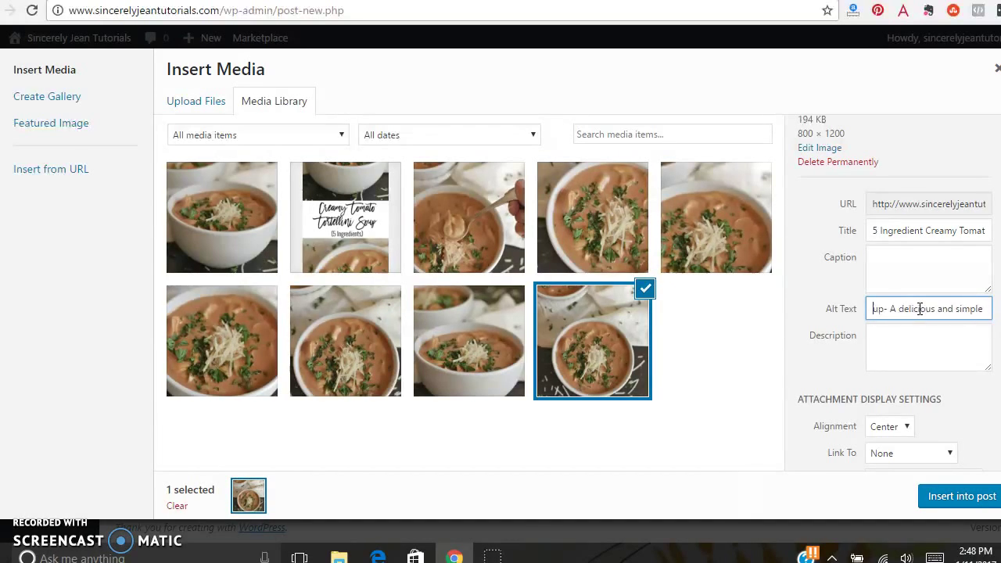
{"action": "key", "text": "Left"}
{"action": "key", "text": "Left"}
{"action": "key", "text": "Left"}
{"action": "key", "text": "Left"}
{"action": "key", "text": "Left"}
{"action": "key", "text": "Left"}
{"action": "key", "text": "Left"}
{"action": "key", "text": "Left"}
{"action": "key", "text": "Left"}
{"action": "key", "text": "Left"}
{"action": "key", "text": "Left"}
{"action": "key", "text": "Left"}
{"action": "key", "text": "Left"}
{"action": "key", "text": "Left"}
{"action": "key", "text": "Left"}
{"action": "key", "text": "Left"}
{"action": "key", "text": "Left"}
{"action": "key", "text": "Left"}
{"action": "key", "text": "Left"}
{"action": "key", "text": "Left"}
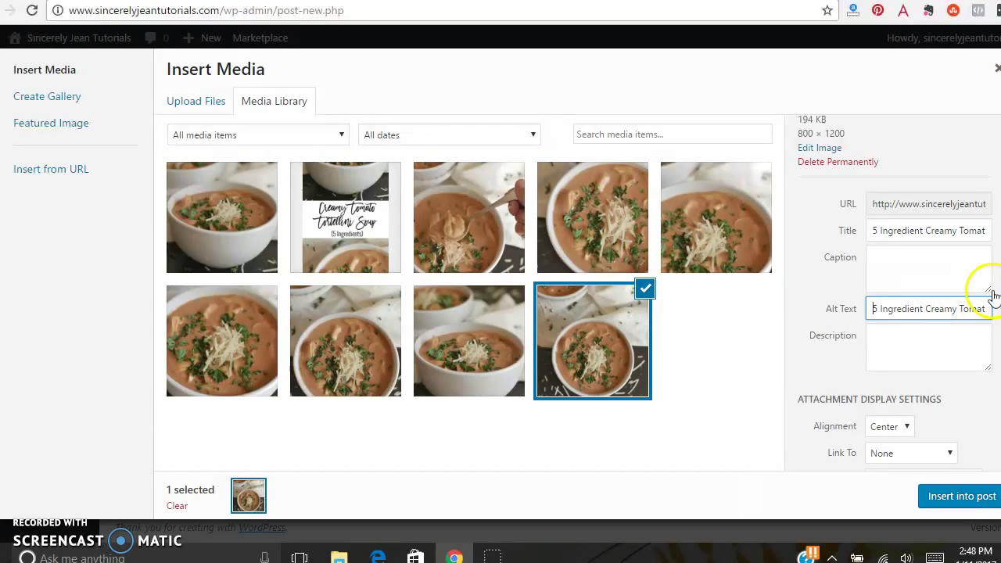
Step: Set the photo's Link To to None and Size to Full Size – 800 × 1200
{"action": "scroll", "coordinate": [987, 300], "scroll_direction": "down", "scroll_amount": 1}
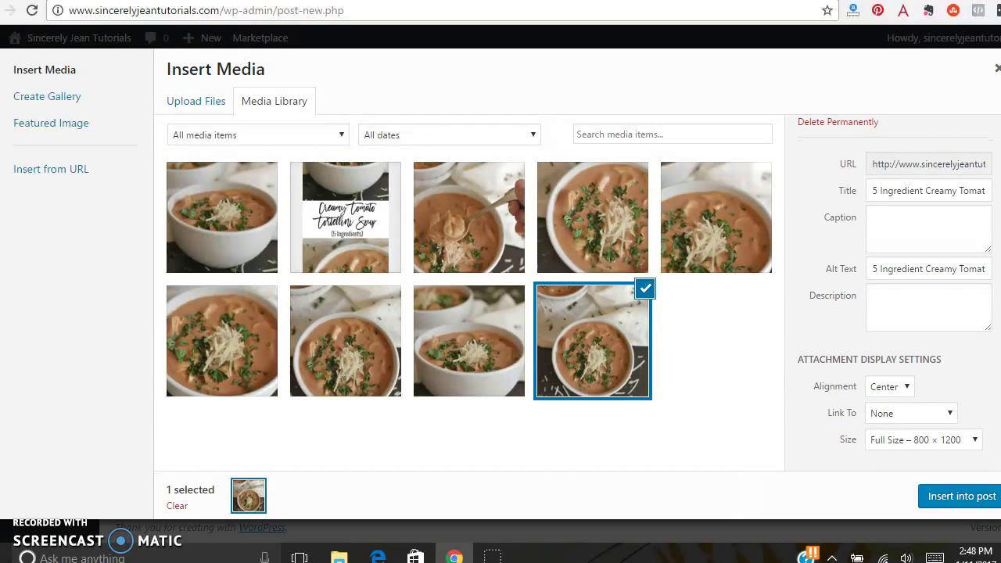
{"action": "left_click", "coordinate": [954, 419]}
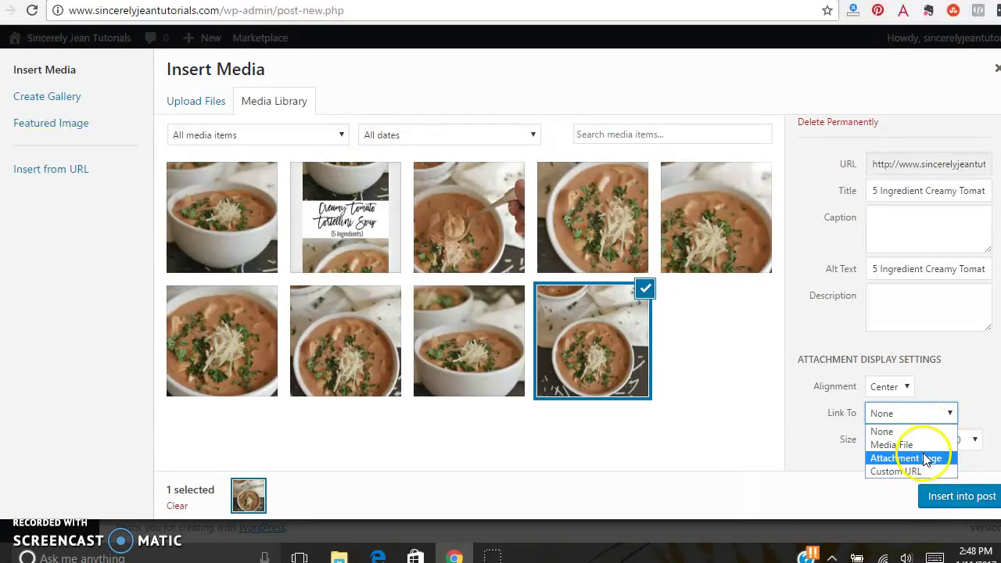
{"action": "left_click", "coordinate": [975, 405]}
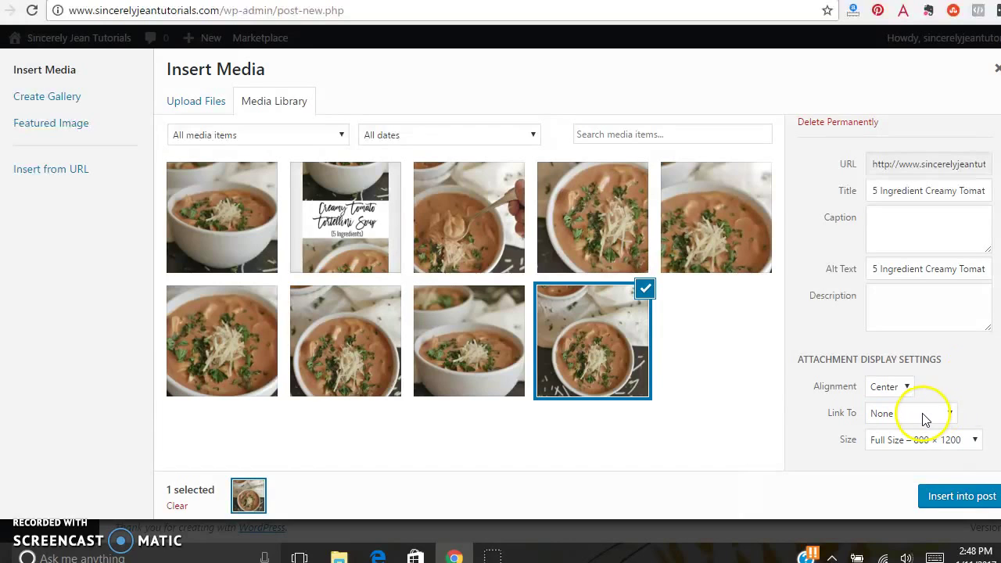
{"action": "left_click", "coordinate": [906, 442]}
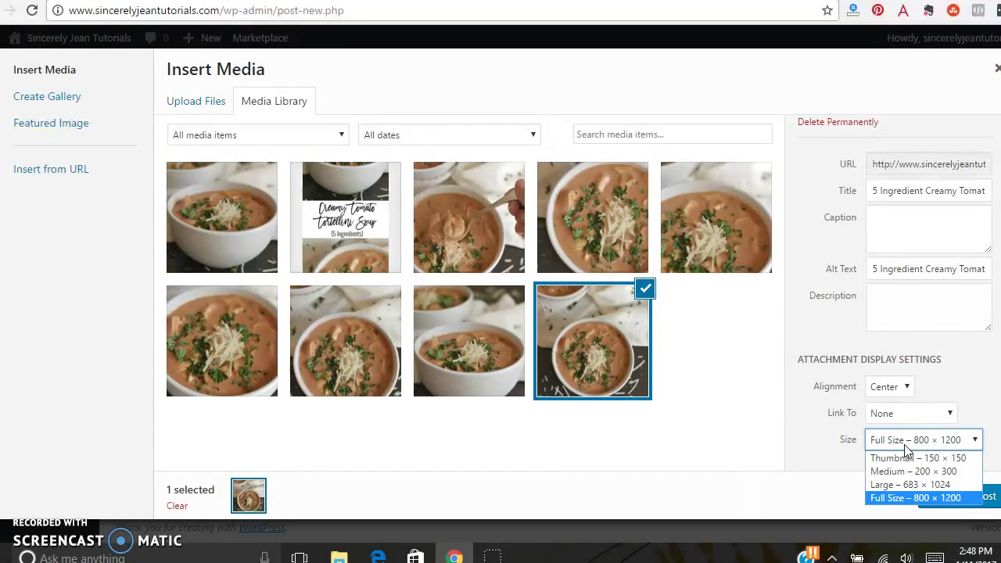
{"action": "left_click", "coordinate": [895, 498]}
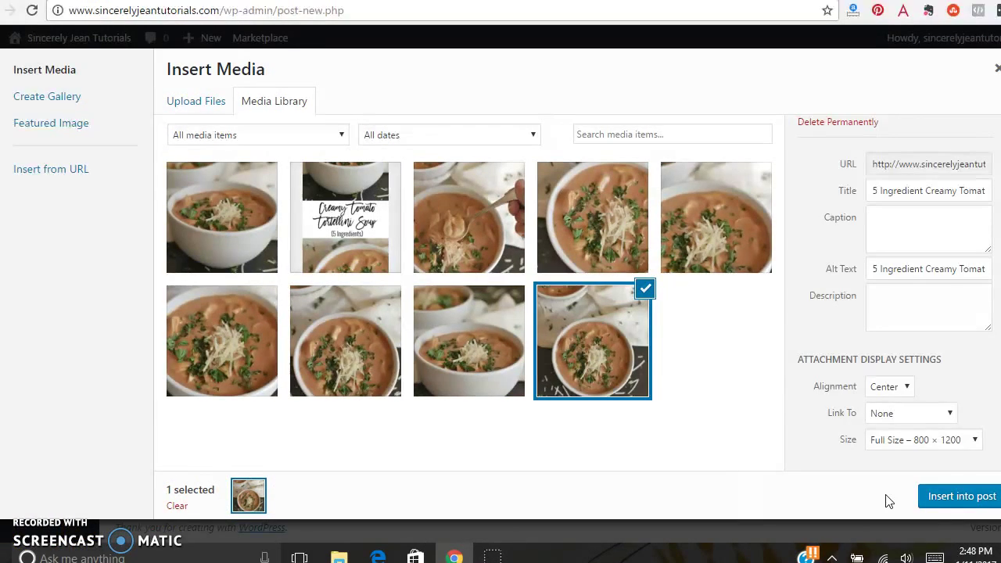
Step: Insert the soup photo into the post, then select it and open its Image Details
{"action": "left_click", "coordinate": [938, 502]}
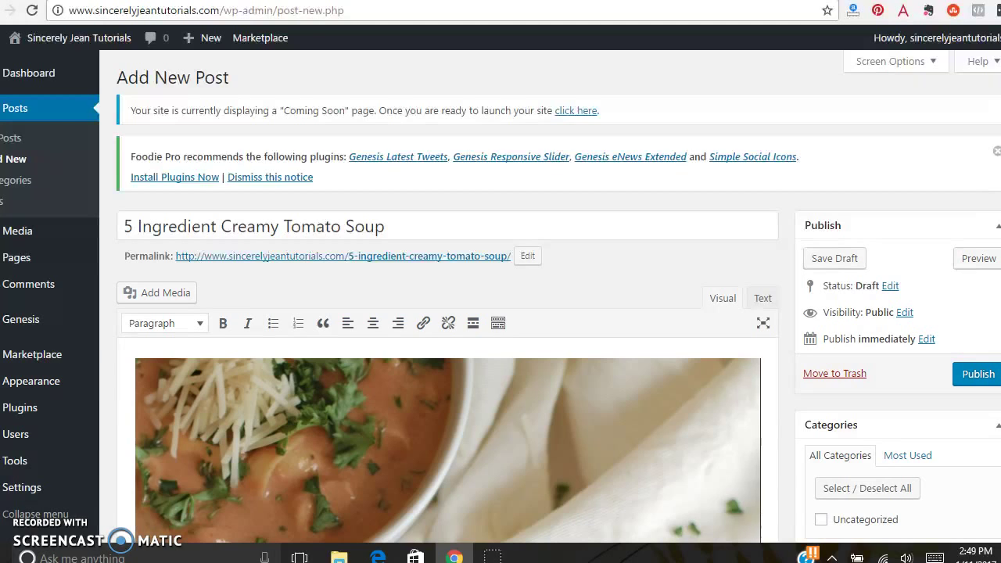
{"action": "scroll", "coordinate": [446, 352], "scroll_direction": "down", "scroll_amount": 2}
{"action": "scroll", "coordinate": [446, 351], "scroll_direction": "down", "scroll_amount": 2}
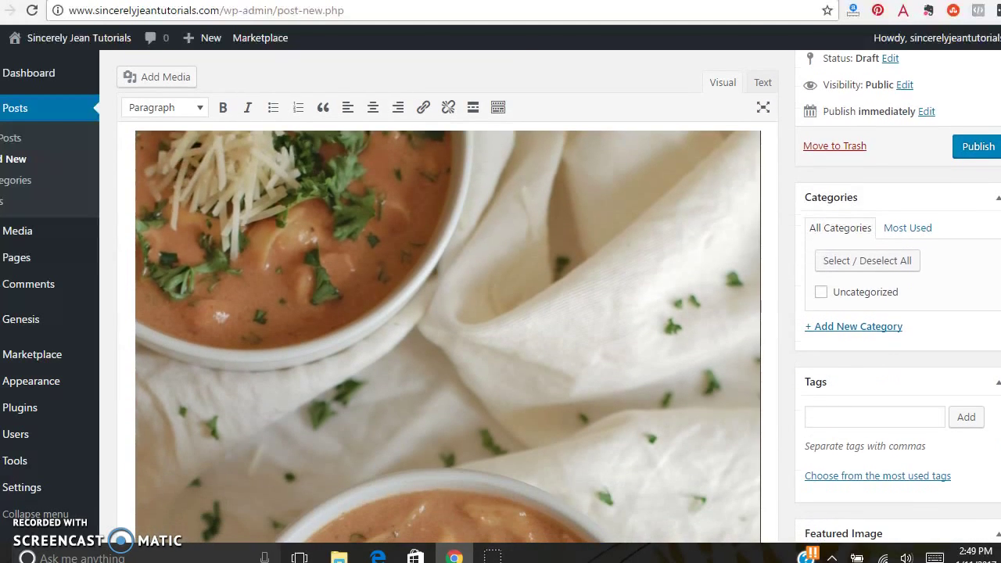
{"action": "scroll", "coordinate": [626, 252], "scroll_direction": "up", "scroll_amount": 1}
{"action": "left_click", "coordinate": [625, 253]}
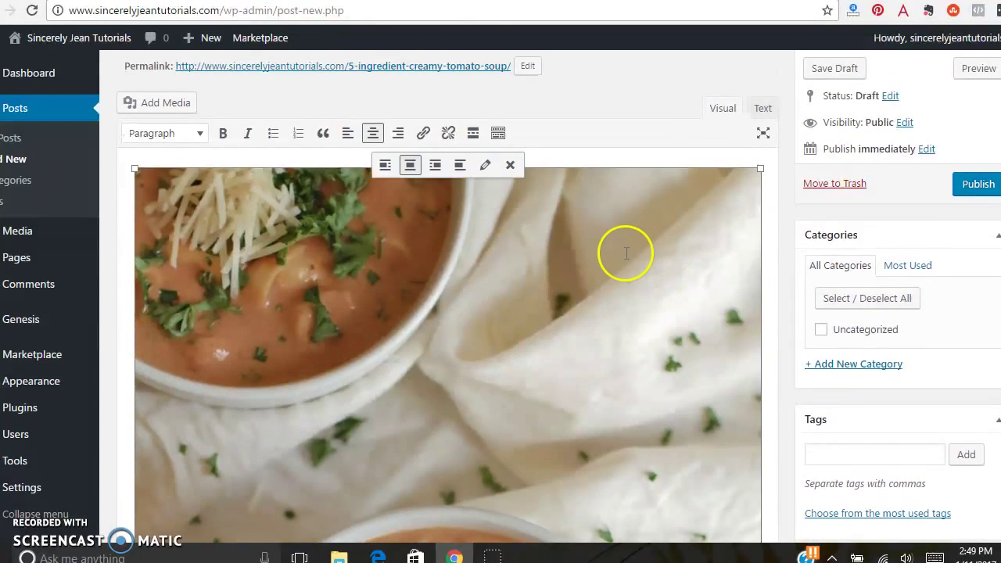
{"action": "left_click", "coordinate": [485, 165]}
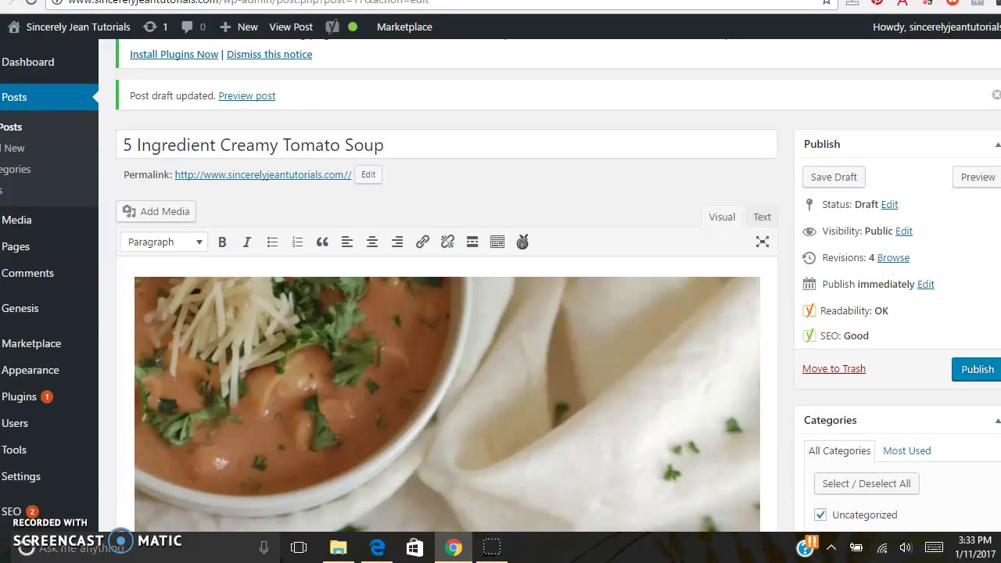
Step: Select the MORE read-more break after the intro paragraph, then scroll through the recipe card
{"action": "scroll", "coordinate": [446, 312], "scroll_direction": "down", "scroll_amount": 4}
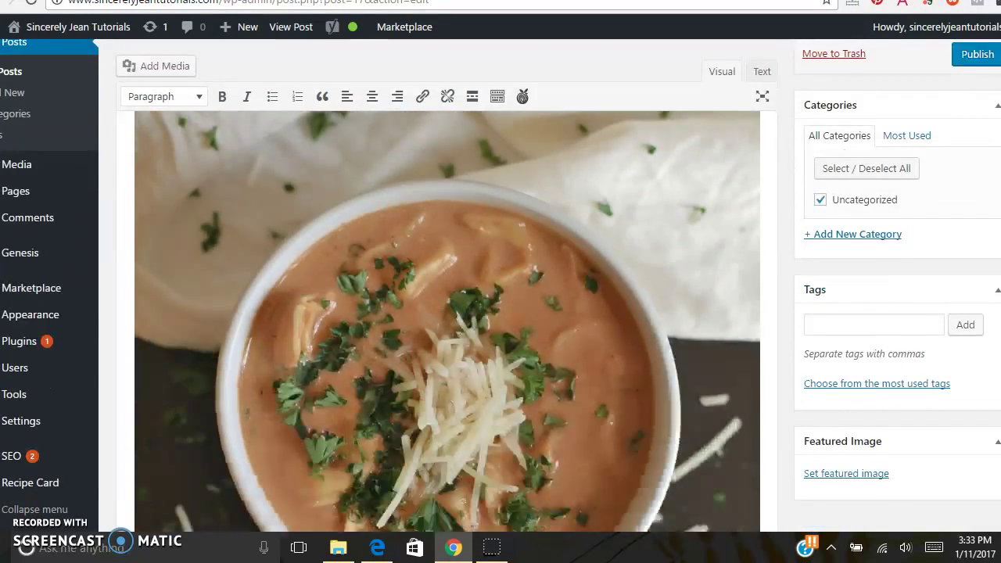
{"action": "scroll", "coordinate": [653, 266], "scroll_direction": "down", "scroll_amount": 5}
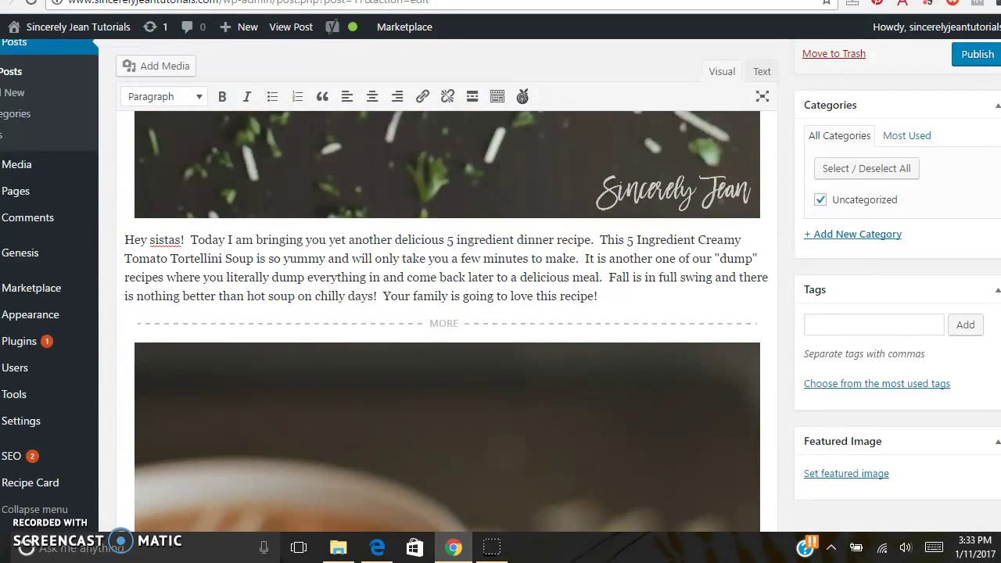
{"action": "left_click", "coordinate": [554, 324]}
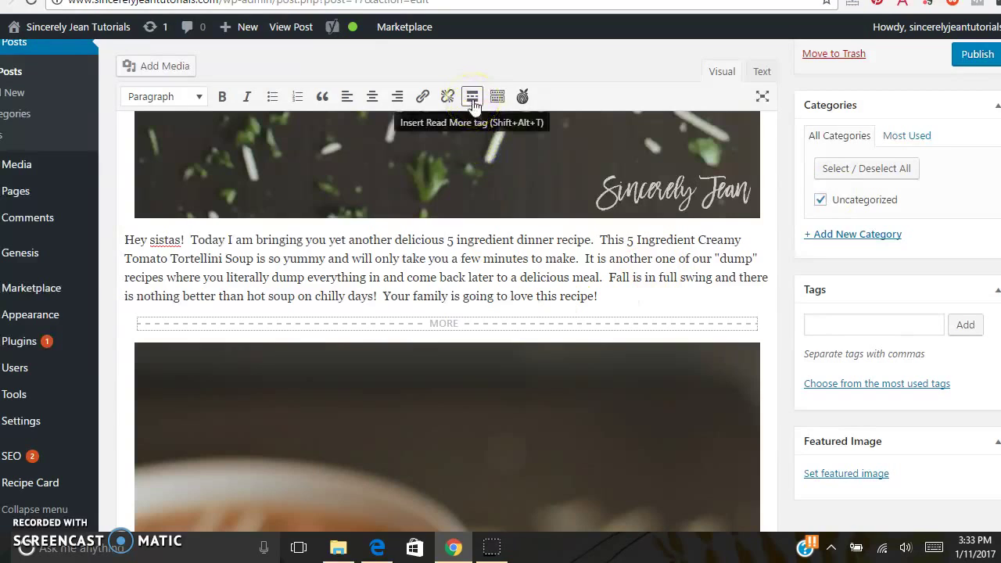
{"action": "left_click", "coordinate": [615, 307]}
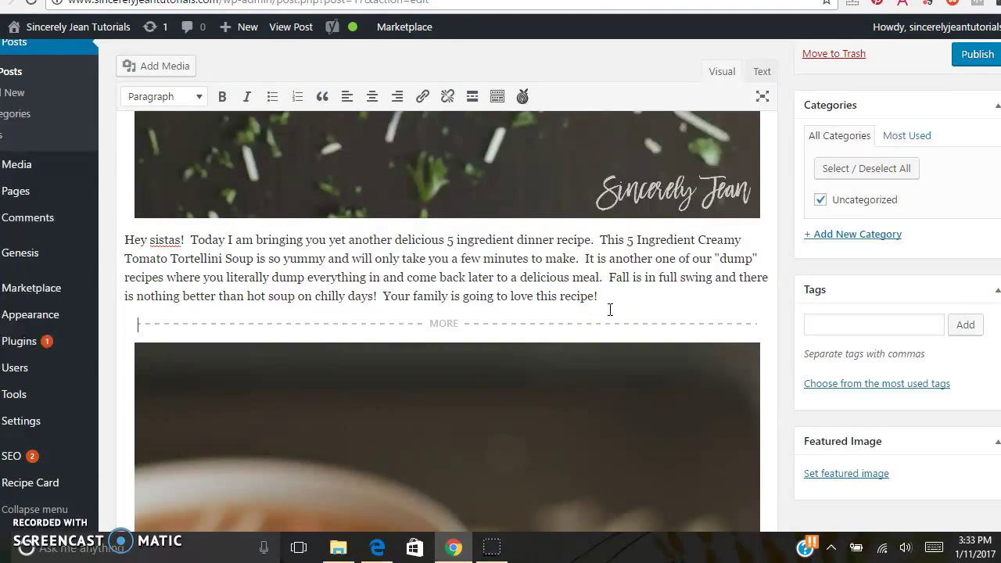
{"action": "left_click", "coordinate": [597, 328]}
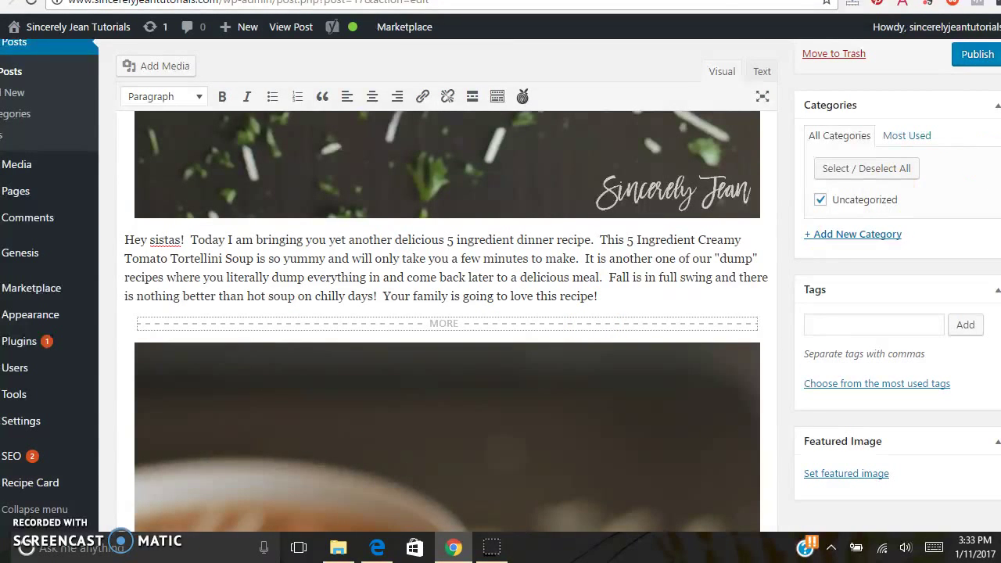
{"action": "scroll", "coordinate": [447, 321], "scroll_direction": "down", "scroll_amount": 10}
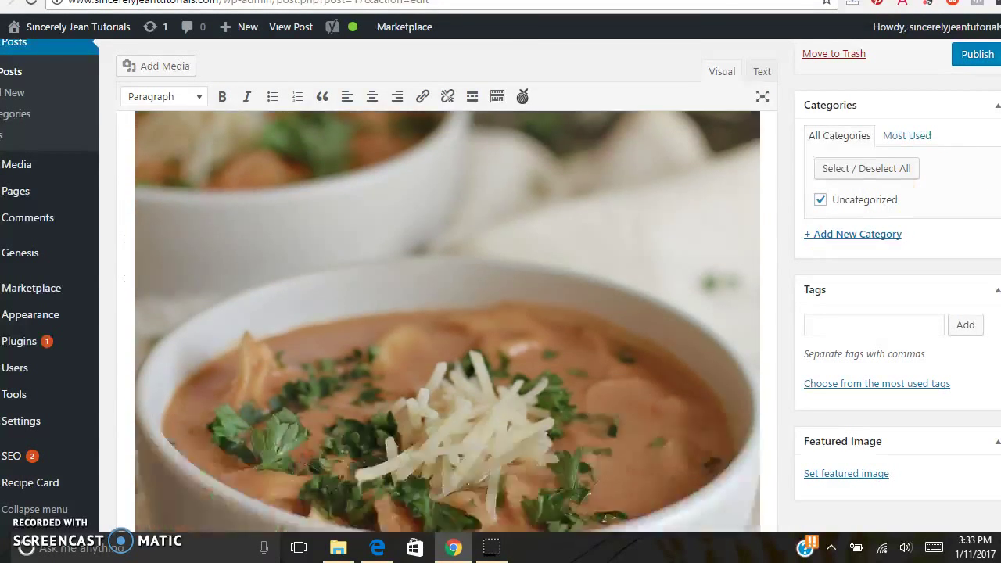
{"action": "scroll", "coordinate": [447, 320], "scroll_direction": "down", "scroll_amount": 10}
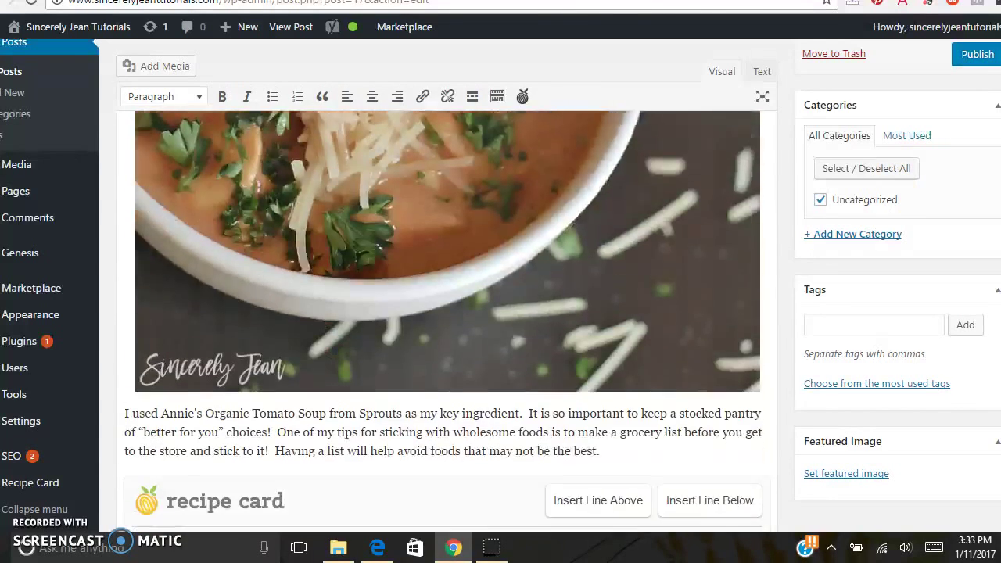
{"action": "scroll", "coordinate": [448, 320], "scroll_direction": "down", "scroll_amount": 1}
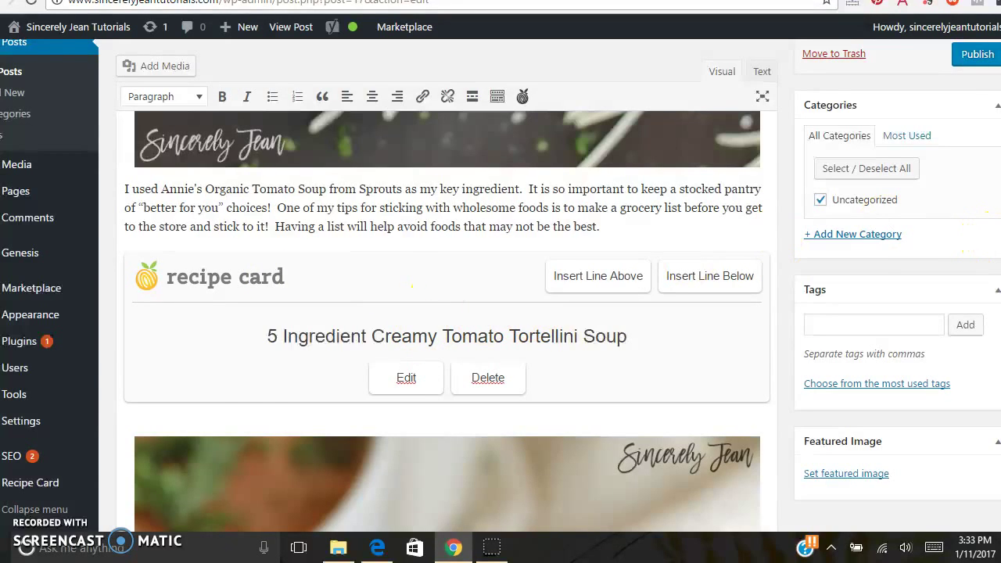
{"action": "mouse_move", "coordinate": [24, 338]}
{"action": "scroll", "coordinate": [447, 321], "scroll_direction": "down", "scroll_amount": 4}
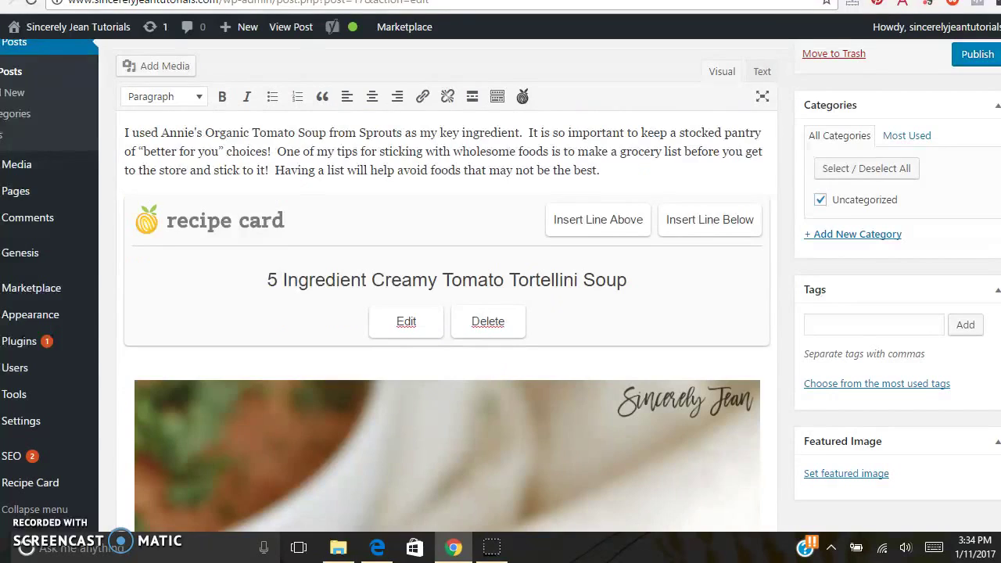
{"action": "scroll", "coordinate": [448, 321], "scroll_direction": "down", "scroll_amount": 10}
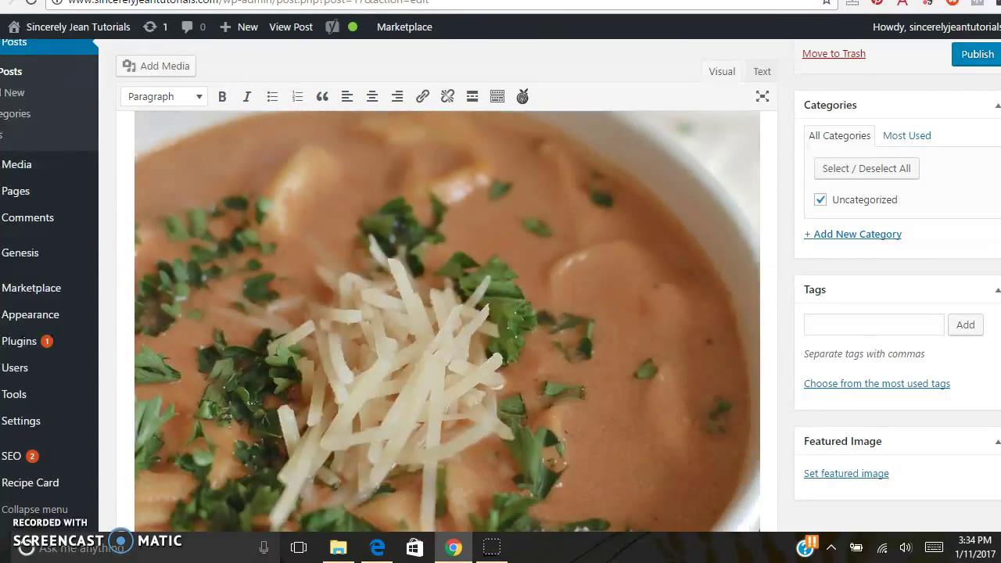
{"action": "scroll", "coordinate": [446, 321], "scroll_direction": "down", "scroll_amount": 8}
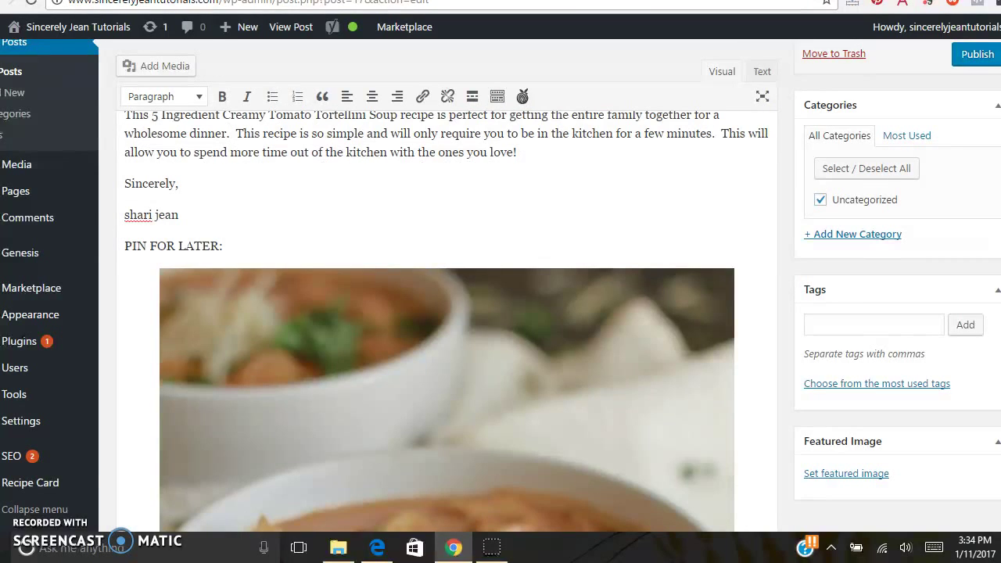
{"action": "scroll", "coordinate": [446, 320], "scroll_direction": "down", "scroll_amount": 1}
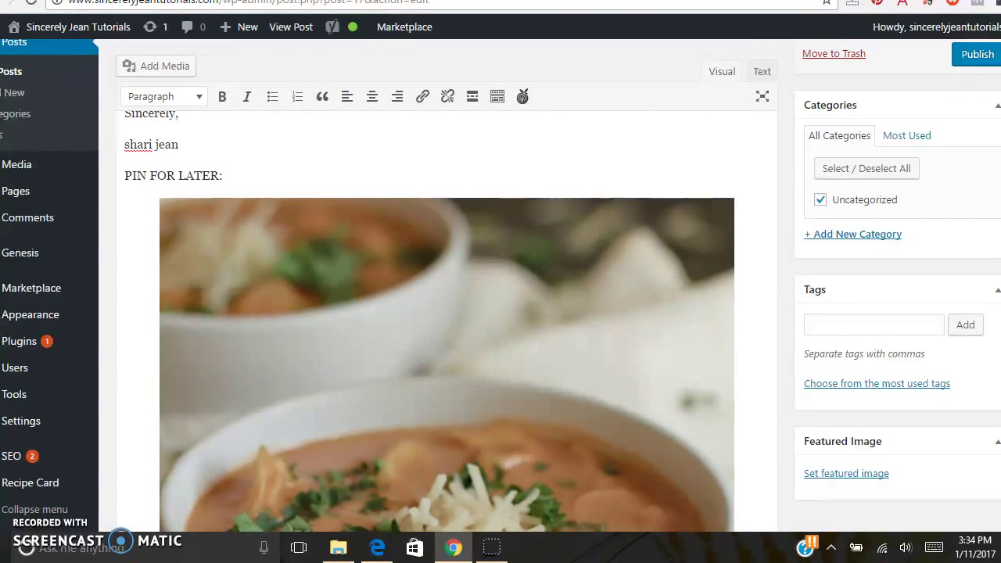
{"action": "scroll", "coordinate": [446, 320], "scroll_direction": "down", "scroll_amount": 5}
{"action": "scroll", "coordinate": [445, 320], "scroll_direction": "down", "scroll_amount": 5}
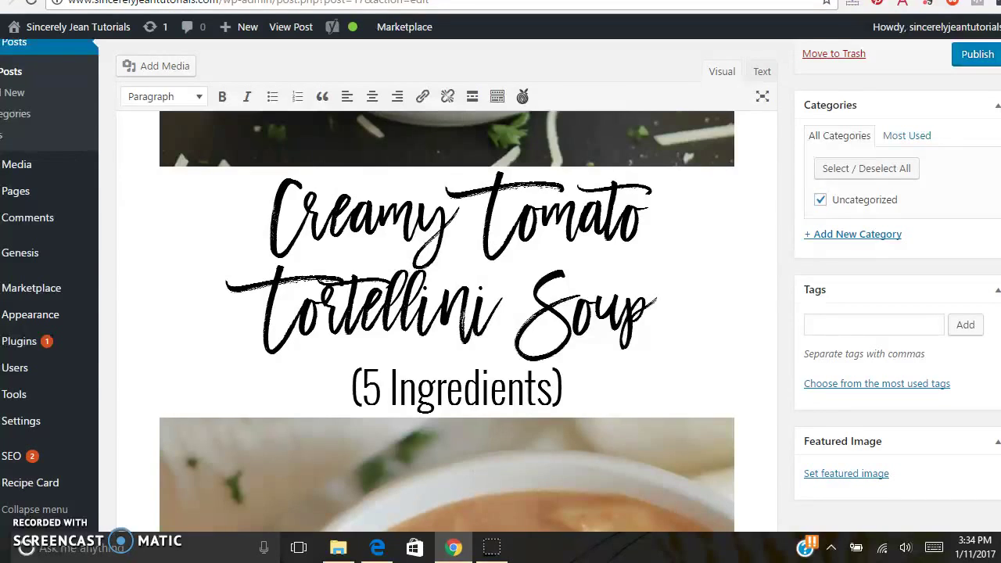
{"action": "scroll", "coordinate": [446, 321], "scroll_direction": "up", "scroll_amount": 8}
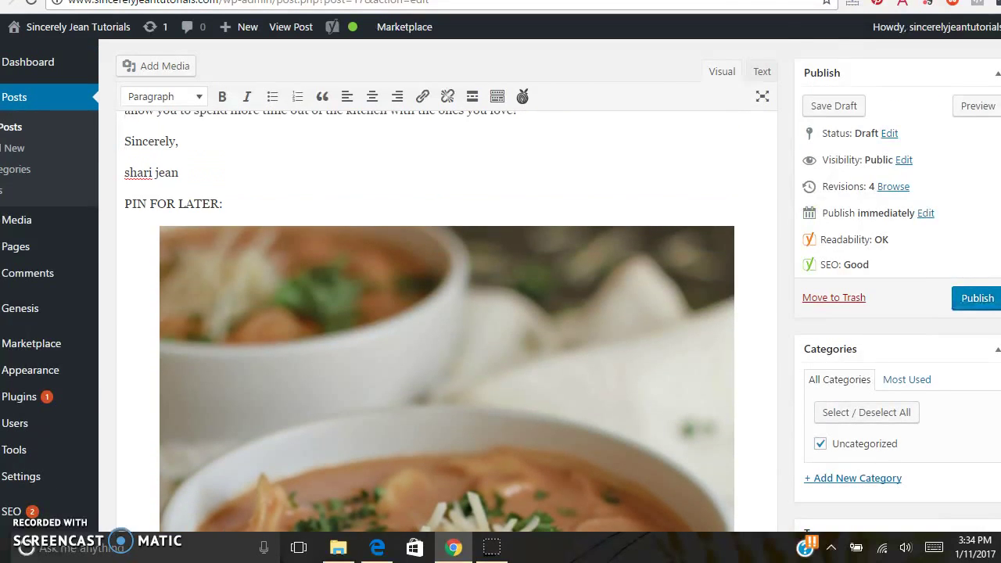
{"action": "scroll", "coordinate": [445, 321], "scroll_direction": "down", "scroll_amount": 15}
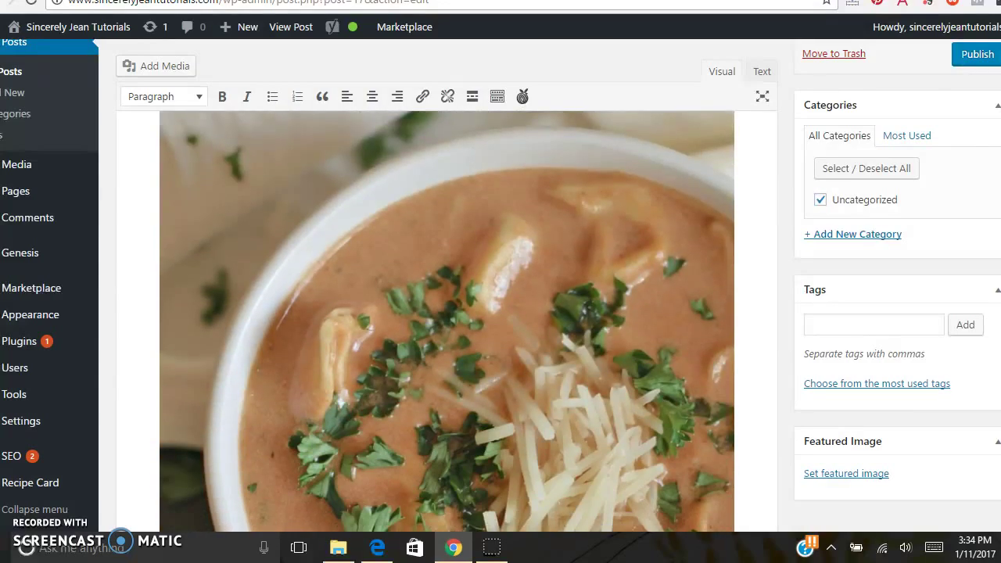
{"action": "scroll", "coordinate": [446, 320], "scroll_direction": "down", "scroll_amount": 5}
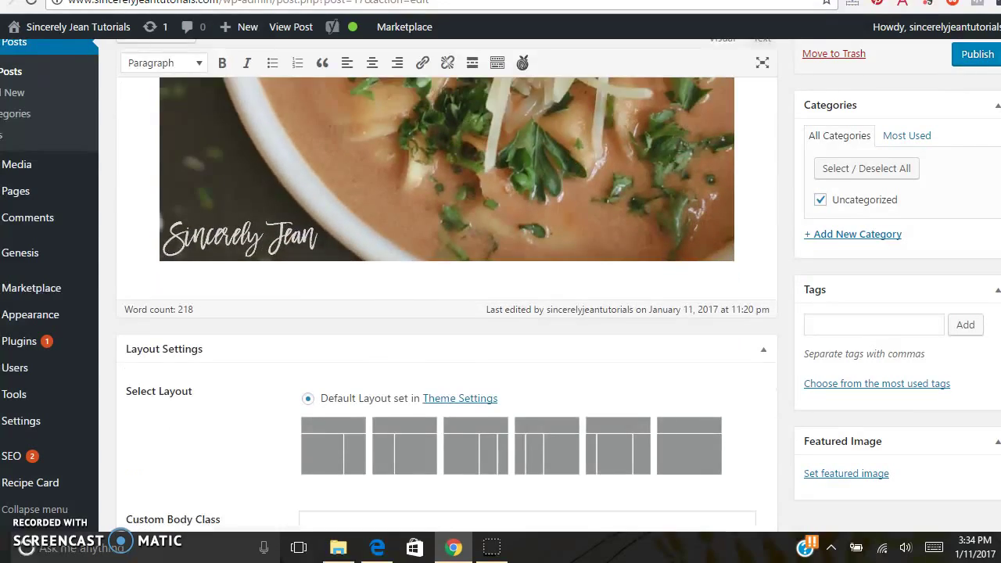
{"action": "scroll", "coordinate": [445, 321], "scroll_direction": "down", "scroll_amount": 2}
Step: Scroll through the post preview to check the title and soup photo
{"action": "scroll", "coordinate": [446, 321], "scroll_direction": "up", "scroll_amount": 10}
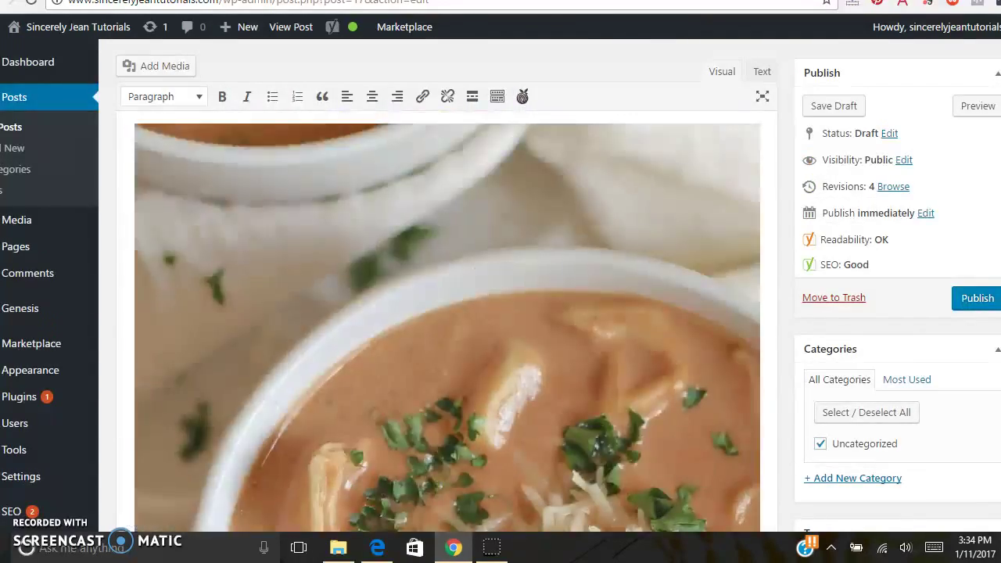
{"action": "scroll", "coordinate": [446, 321], "scroll_direction": "down", "scroll_amount": 2}
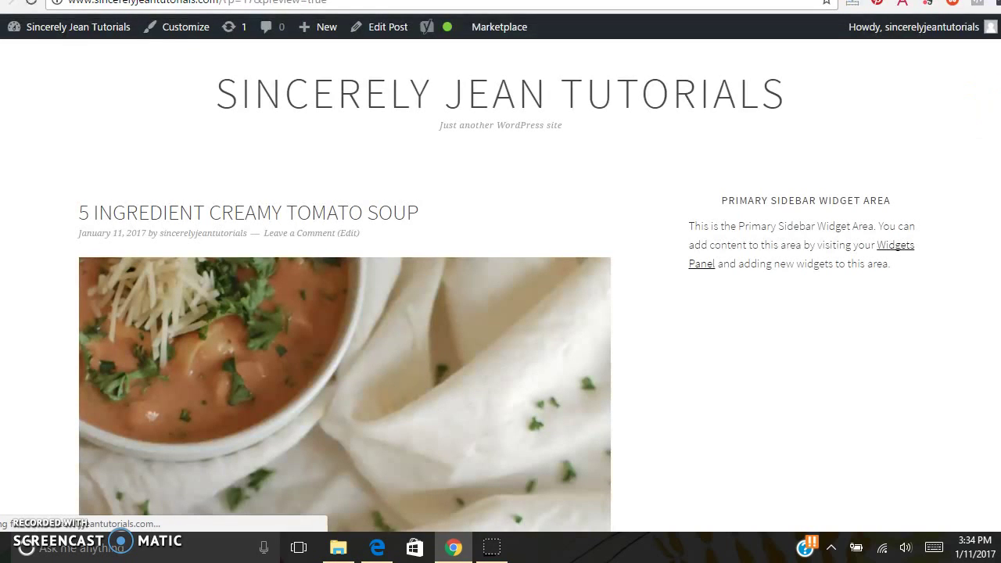
{"action": "scroll", "coordinate": [345, 286], "scroll_direction": "down", "scroll_amount": 12}
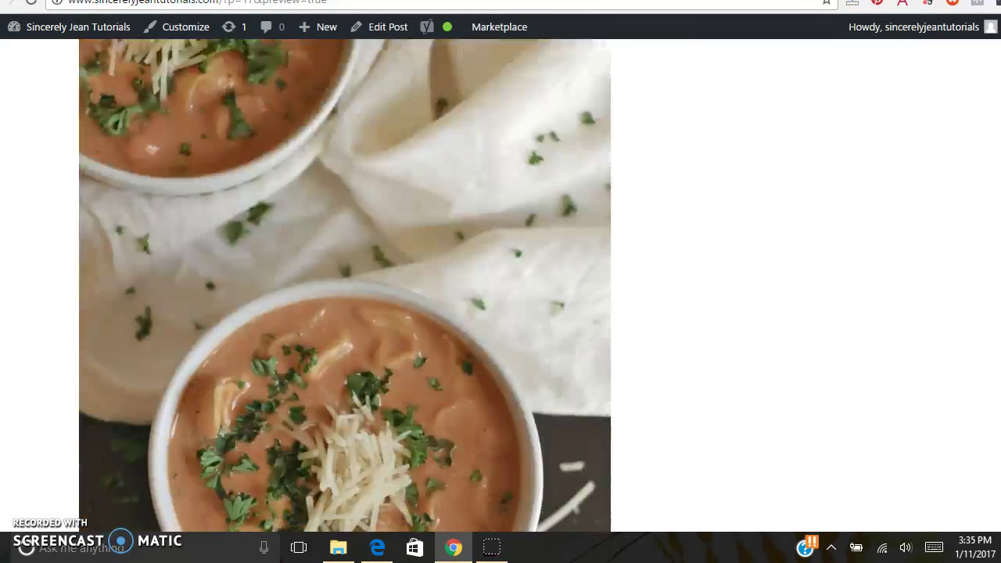
{"action": "scroll", "coordinate": [345, 286], "scroll_direction": "up", "scroll_amount": 12}
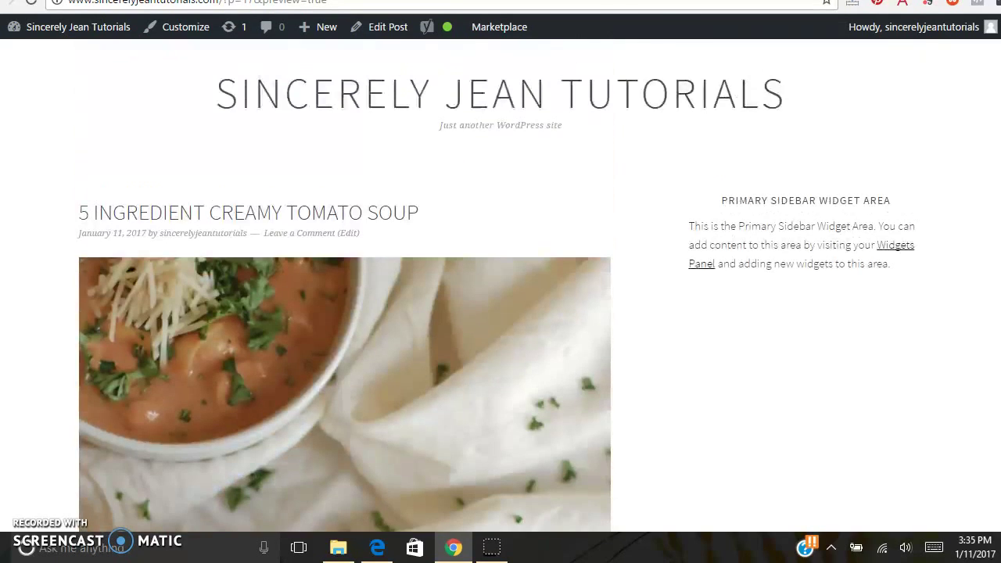
{"action": "key", "text": "ctrl+w"}
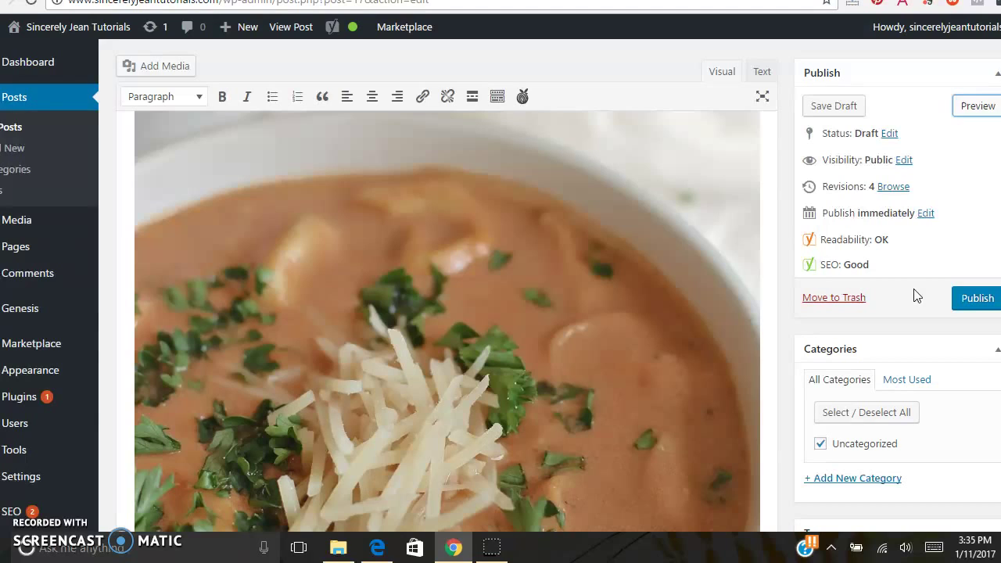
{"action": "left_click", "coordinate": [924, 214]}
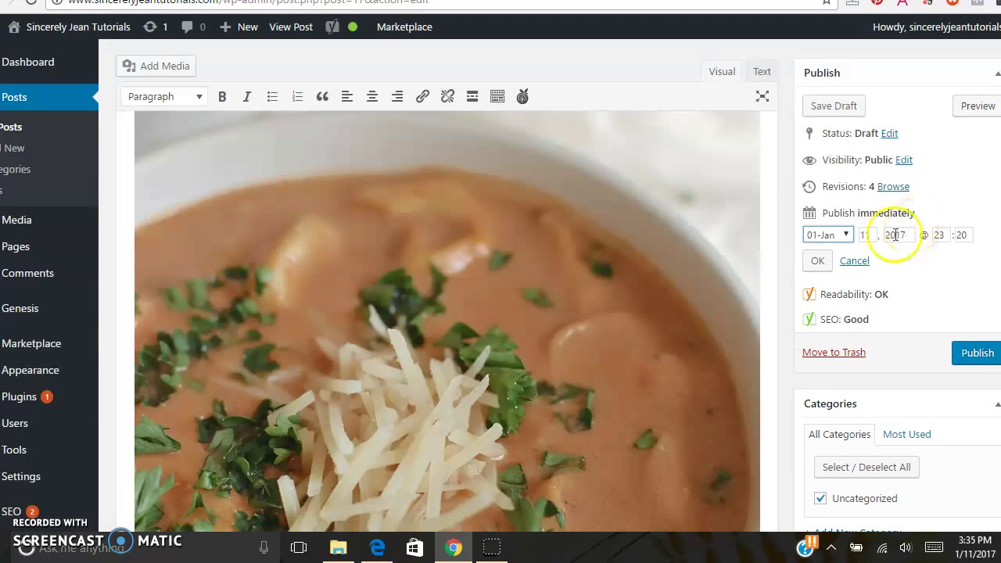
{"action": "left_click", "coordinate": [854, 261]}
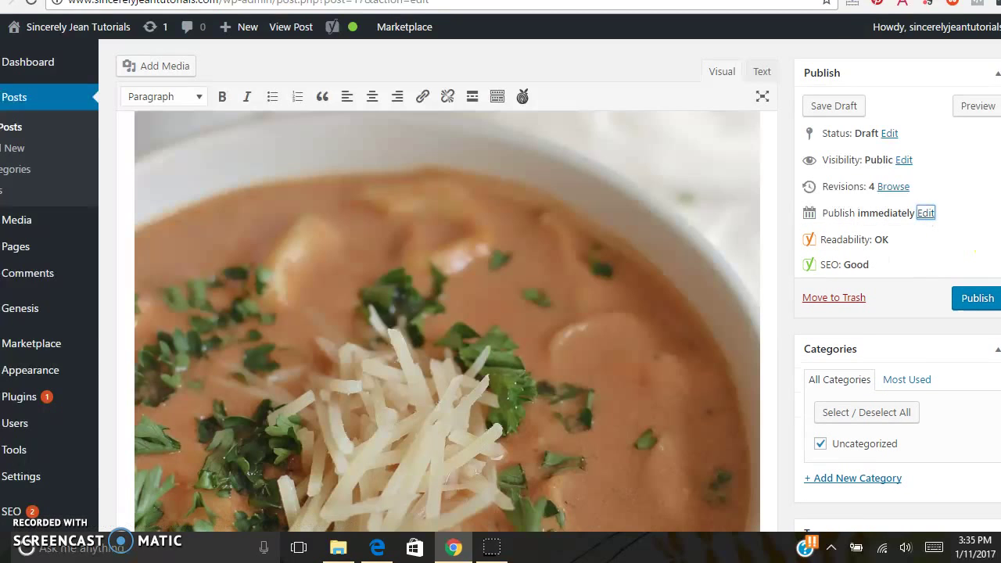
Step: Create a 'Recipe' category with no parent and untick Uncategorized
{"action": "scroll", "coordinate": [954, 279], "scroll_direction": "down", "scroll_amount": 3}
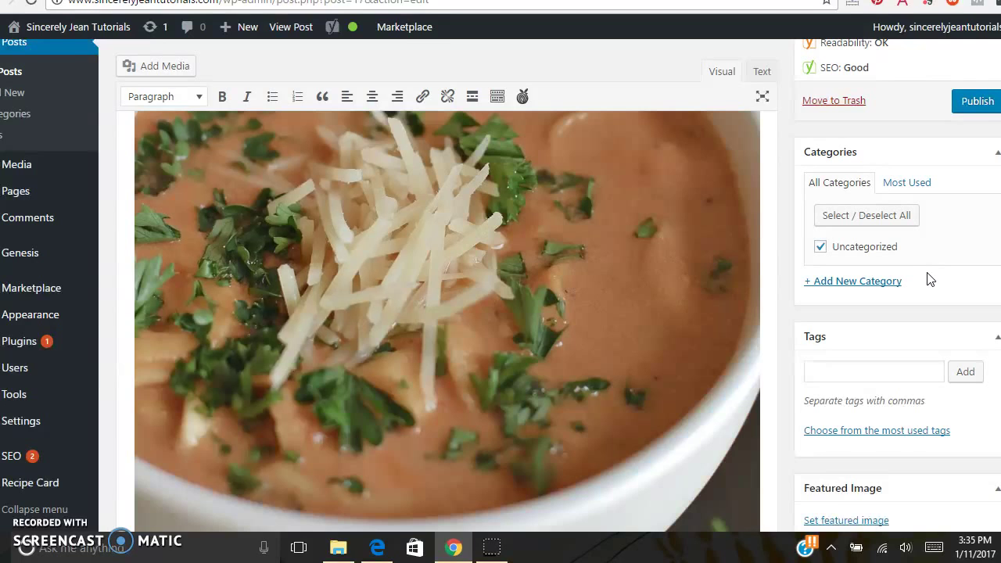
{"action": "left_click", "coordinate": [872, 281]}
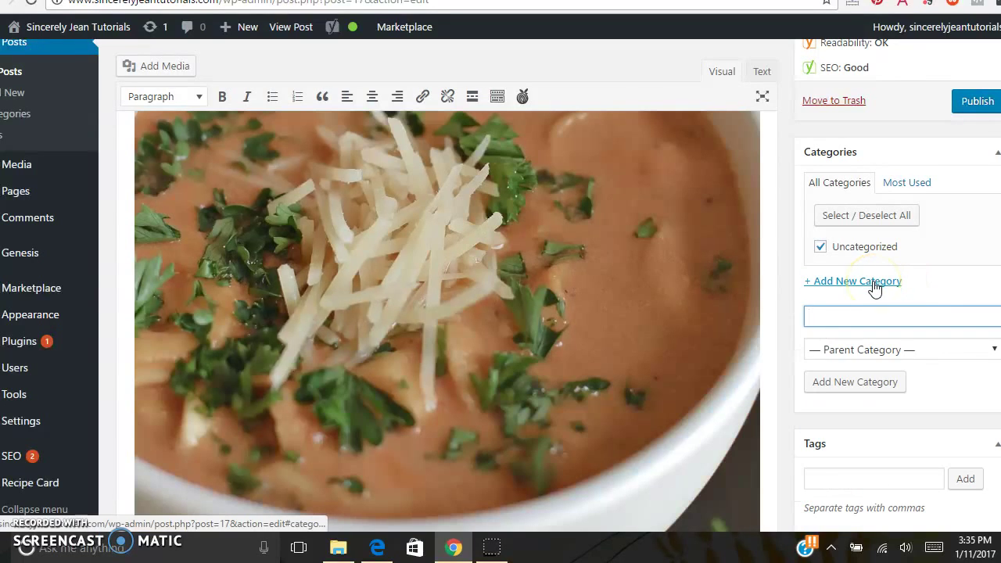
{"action": "type", "text": "Recipe"}
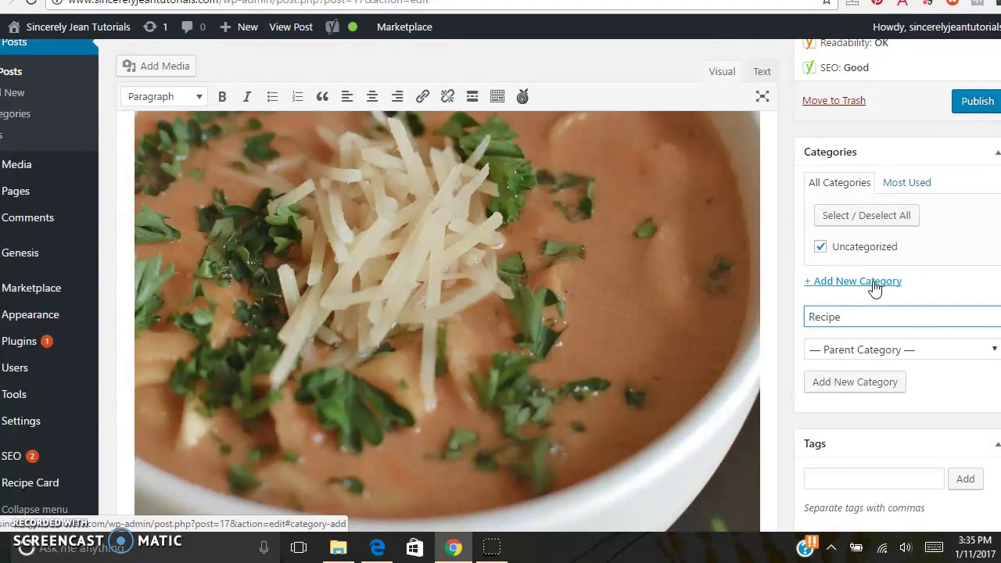
{"action": "left_click", "coordinate": [864, 388]}
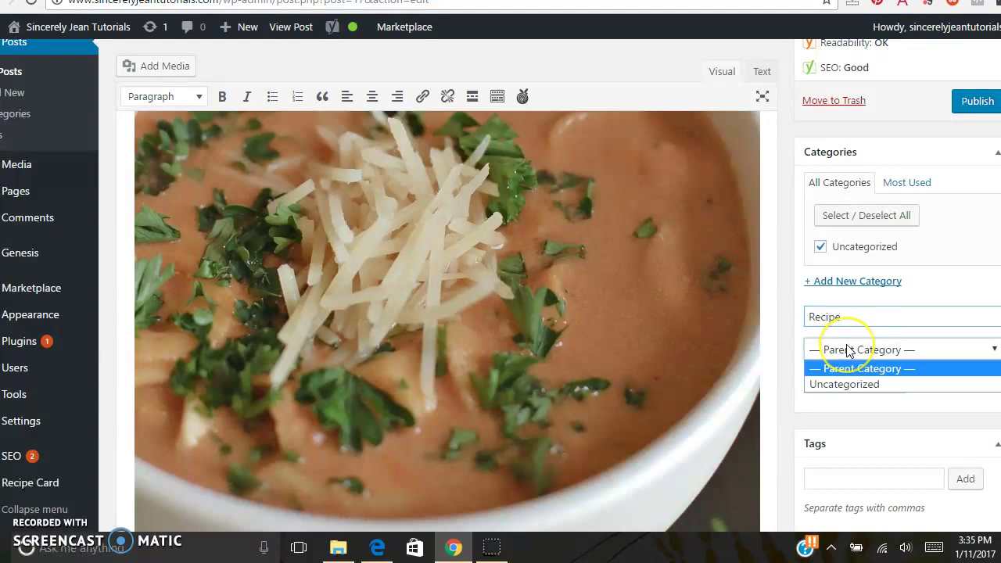
{"action": "left_click", "coordinate": [878, 334]}
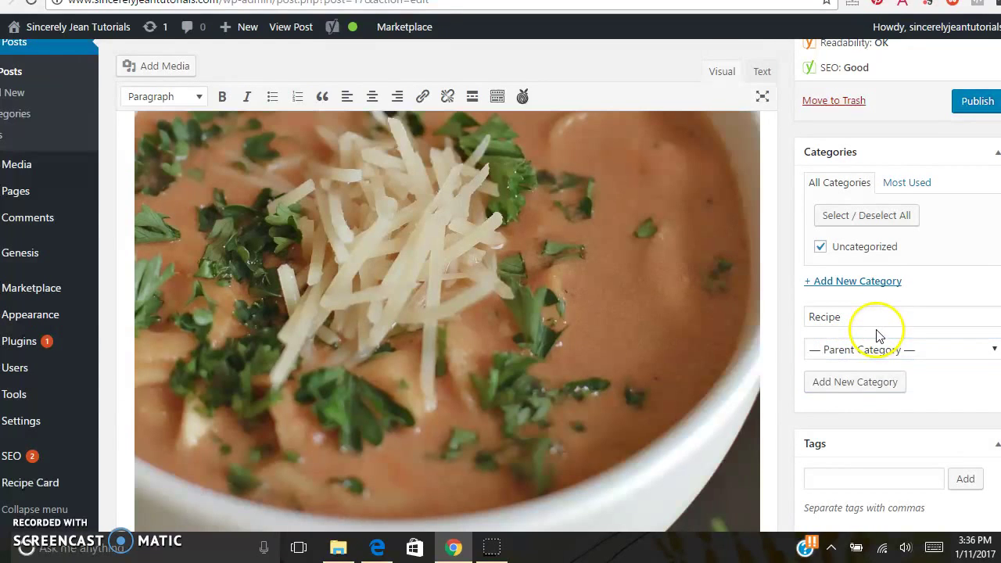
{"action": "left_click", "coordinate": [858, 383]}
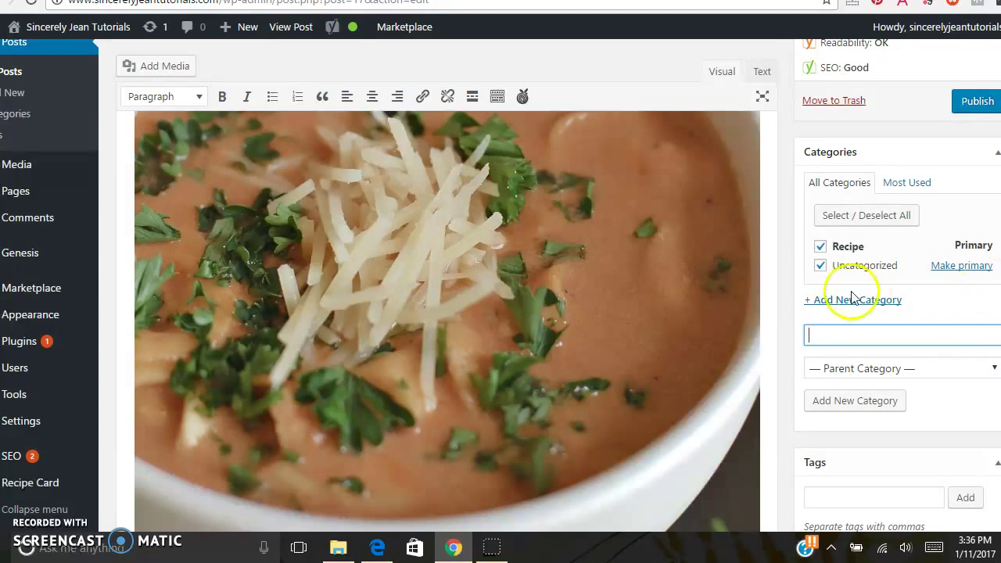
{"action": "left_click", "coordinate": [819, 265]}
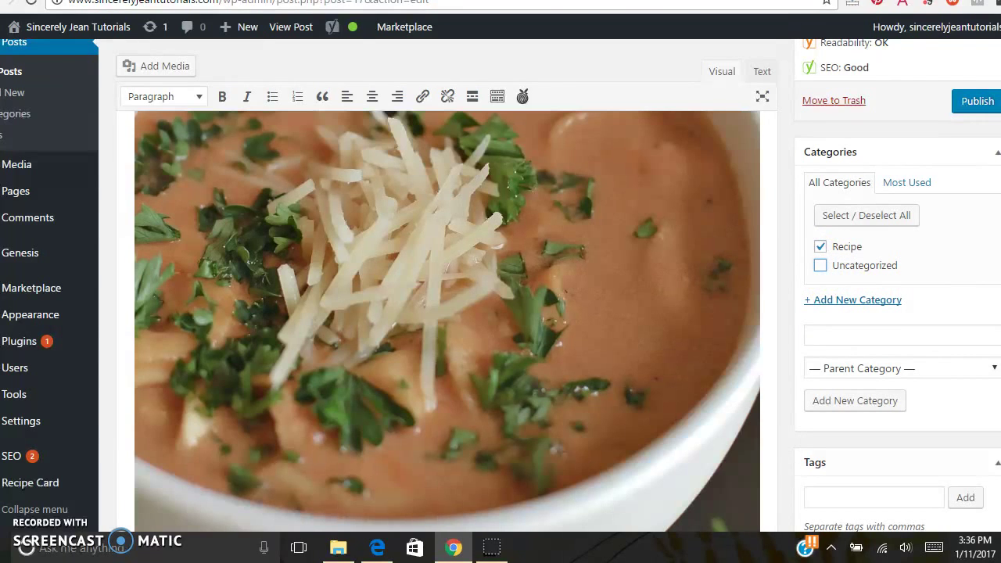
{"action": "scroll", "coordinate": [945, 353], "scroll_direction": "down", "scroll_amount": 5}
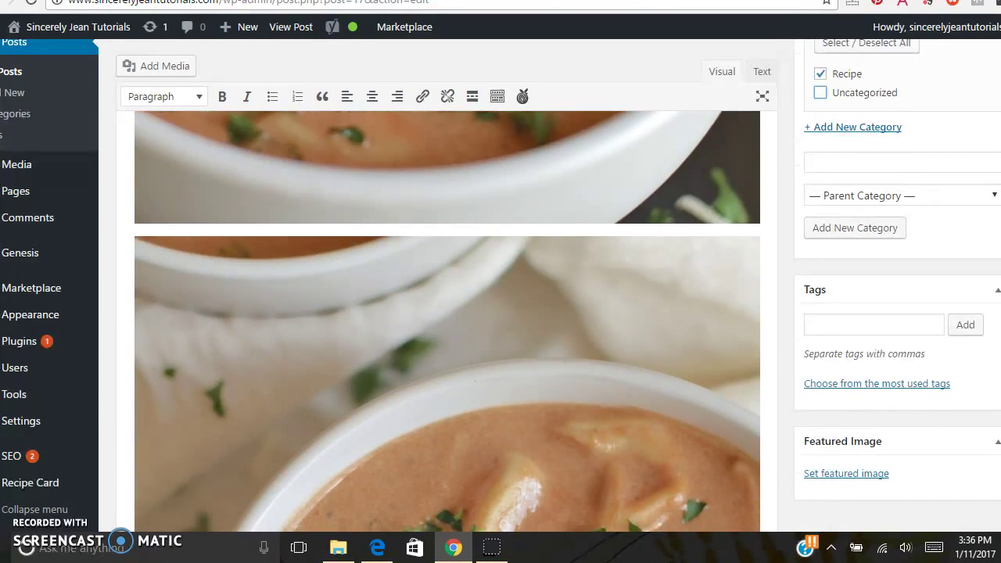
Step: Add the tags dinner, soup, tomato, creamy and simple recipe to the post
{"action": "left_click", "coordinate": [907, 328]}
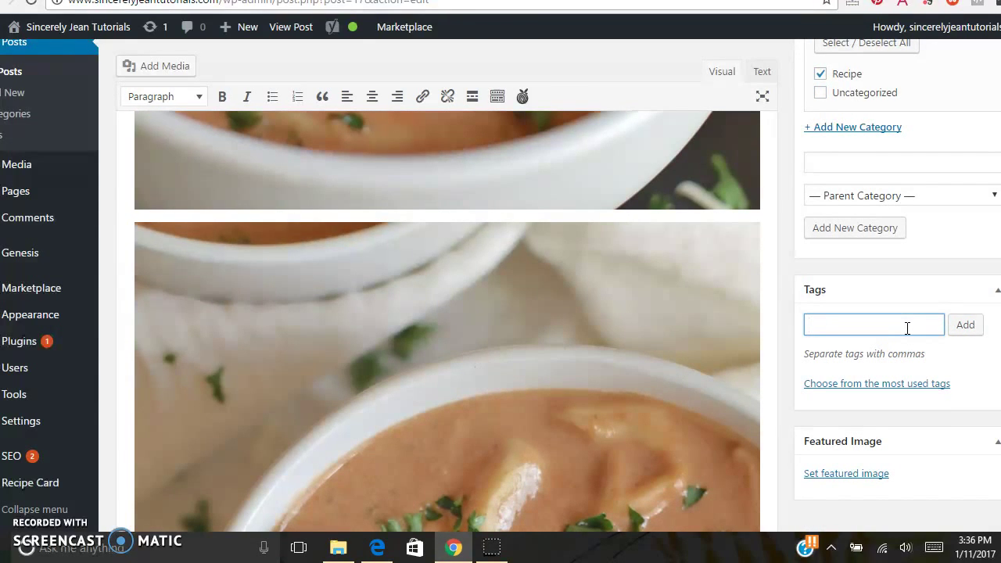
{"action": "type", "text": "dinner"}
{"action": "type", "text": ", soup, "}
{"action": "type", "text": "tomato"}
{"action": "type", "text": ", creamy"}
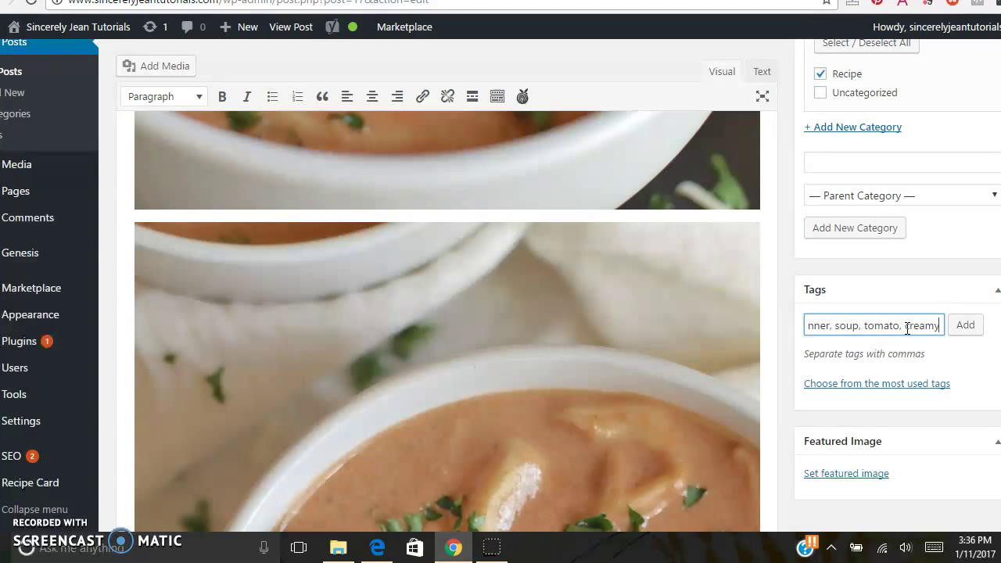
{"action": "type", "text": ", simple recipe"}
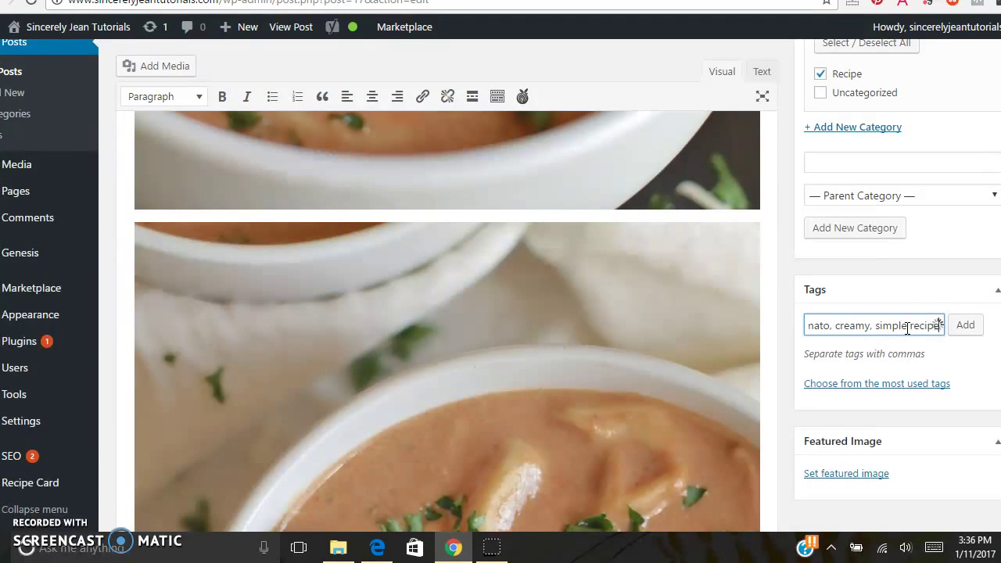
{"action": "key", "text": "Return"}
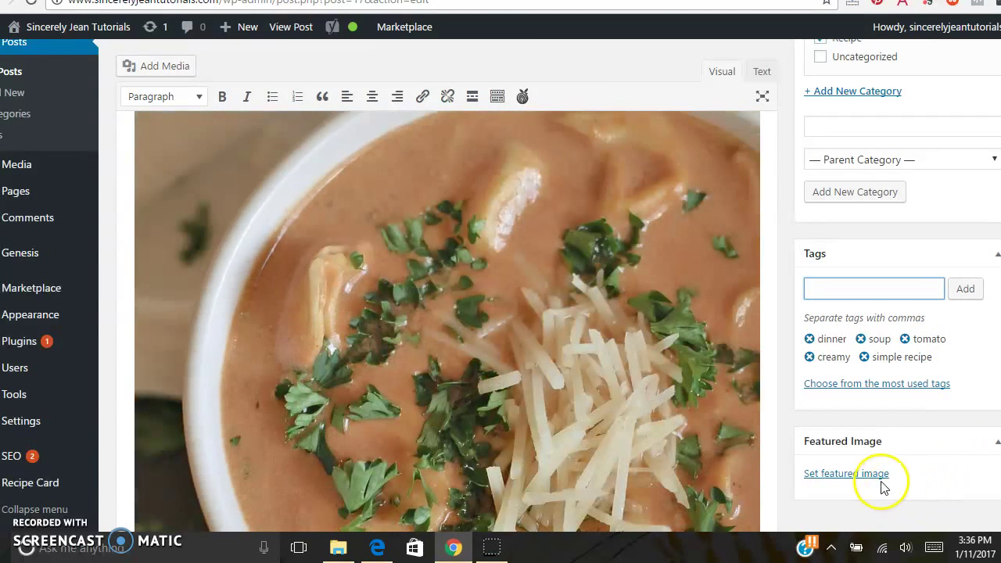
Step: Set the first square soup photo as featured image, with its title plus the site's domain as alt text
{"action": "left_click", "coordinate": [876, 482]}
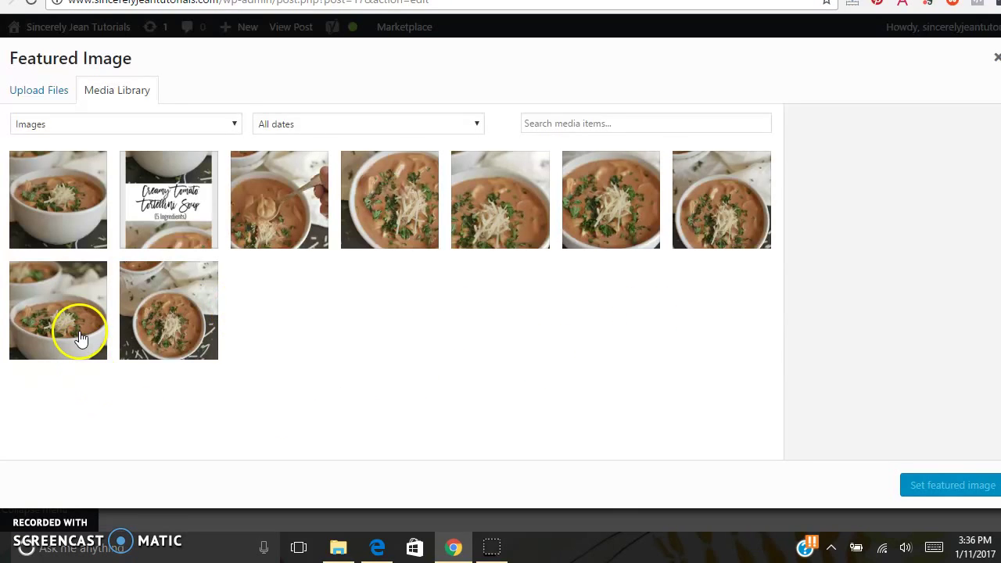
{"action": "left_click", "coordinate": [78, 219]}
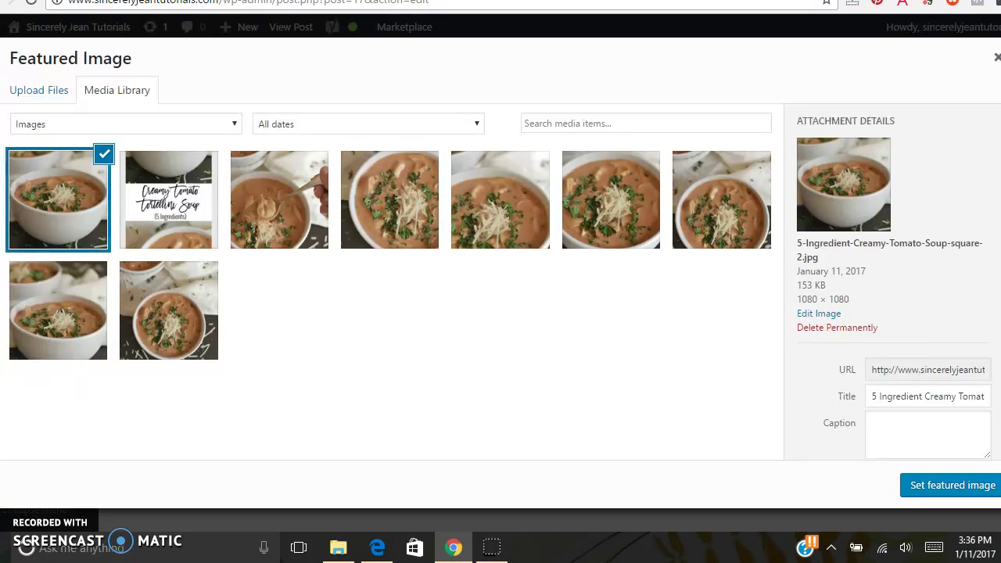
{"action": "scroll", "coordinate": [876, 301], "scroll_direction": "down", "scroll_amount": 2}
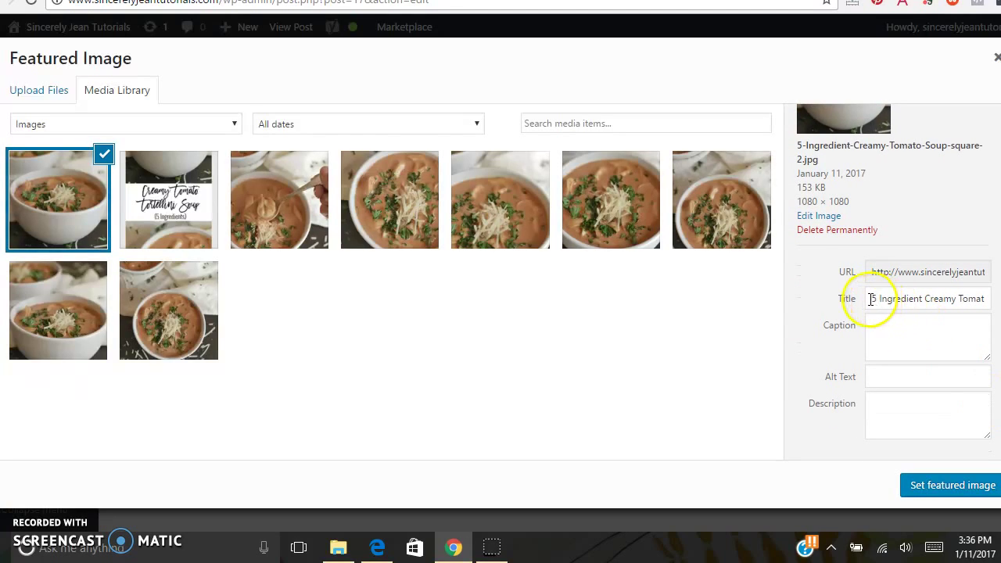
{"action": "left_click_drag", "start_coordinate": [877, 301], "coordinate": [946, 302]}
{"action": "key", "text": "ctrl+c"}
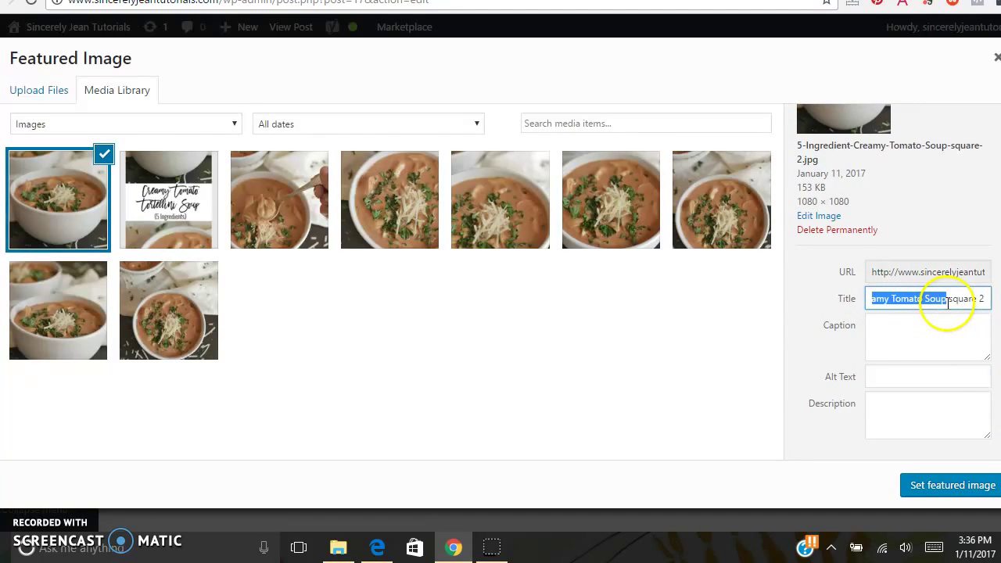
{"action": "left_click", "coordinate": [901, 384]}
{"action": "key", "text": "ctrl+v"}
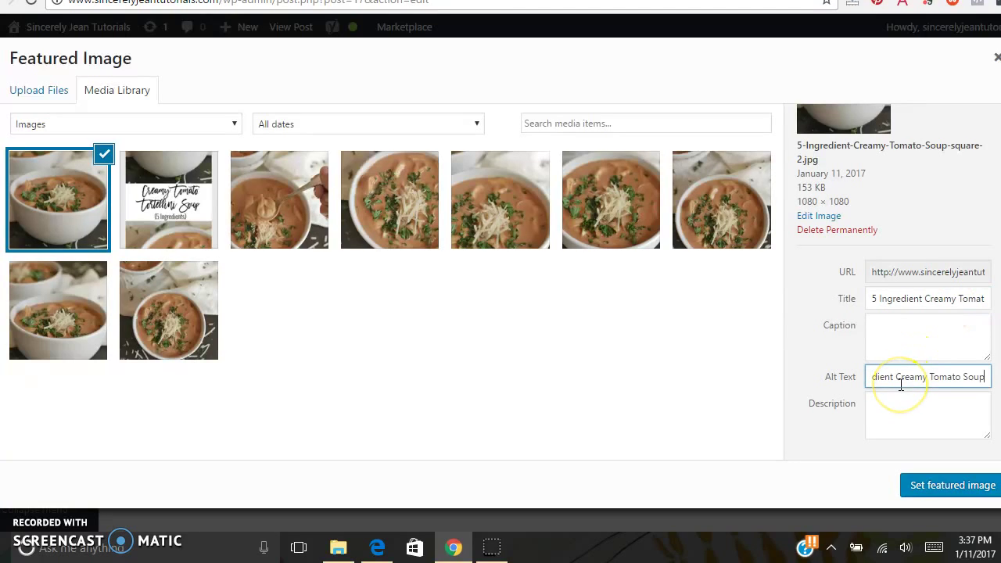
{"action": "type", "text": "-"}
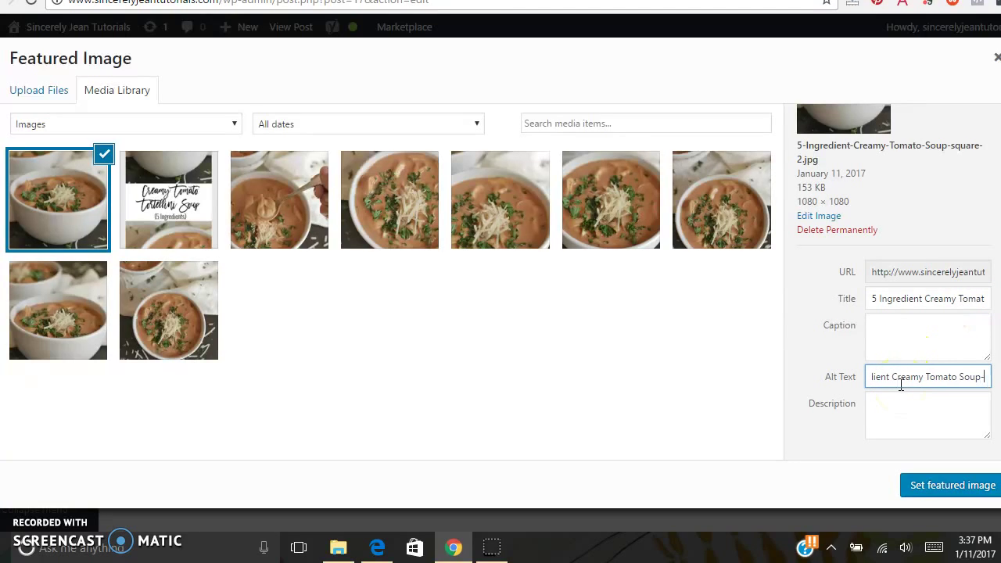
{"action": "type", "text": " Del"}
{"action": "type", "text": ".Sincerely"}
{"action": "type", "text": "Jean.com"}
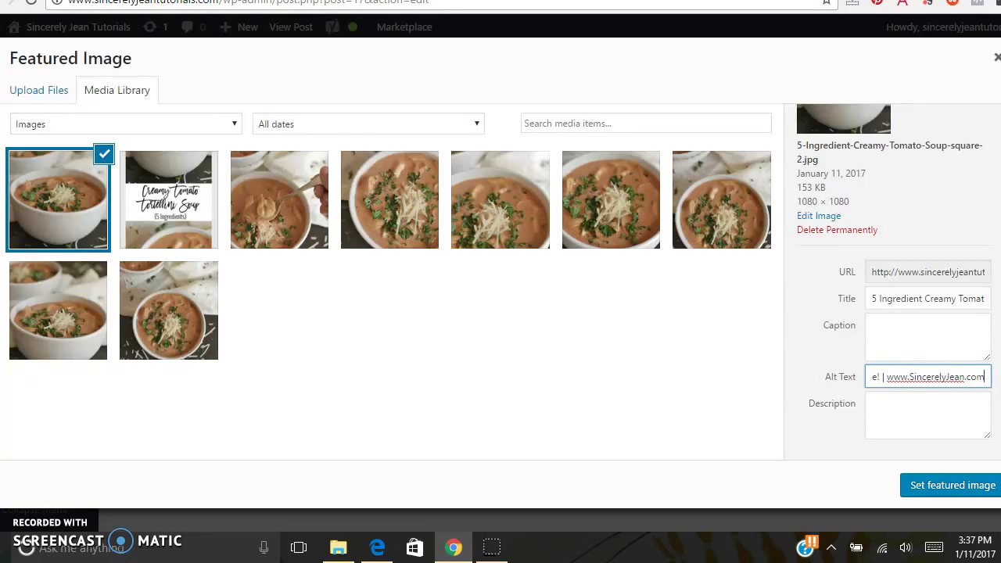
{"action": "key", "text": "Tab"}
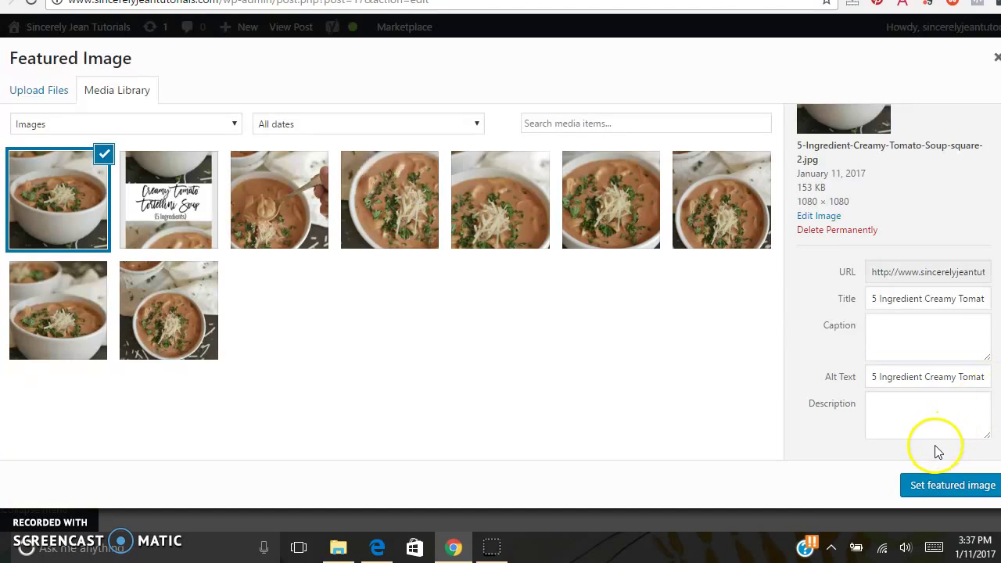
{"action": "left_click", "coordinate": [939, 486]}
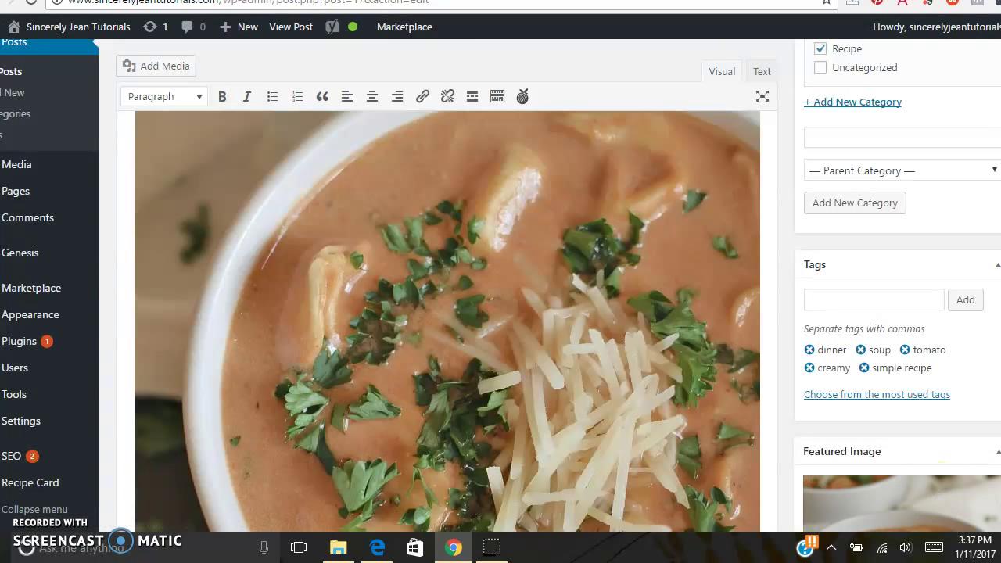
{"action": "scroll", "coordinate": [501, 313], "scroll_direction": "down", "scroll_amount": 3}
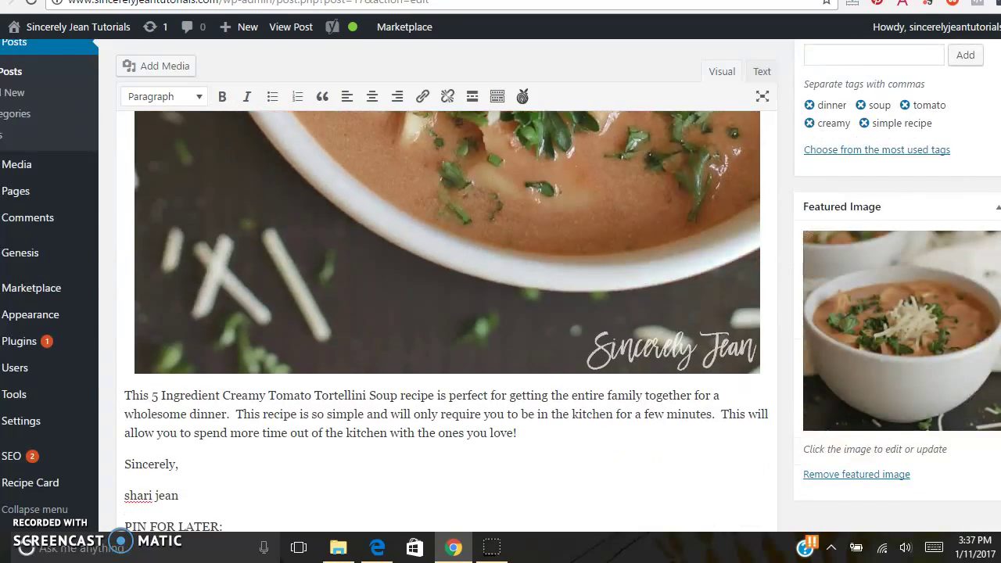
{"action": "scroll", "coordinate": [446, 320], "scroll_direction": "down", "scroll_amount": 10}
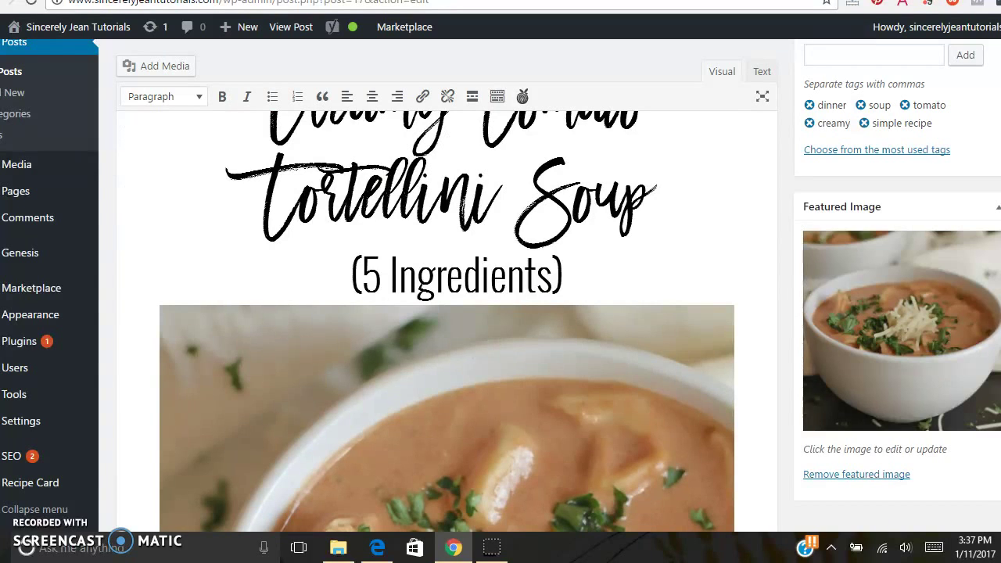
{"action": "scroll", "coordinate": [445, 320], "scroll_direction": "up", "scroll_amount": 2}
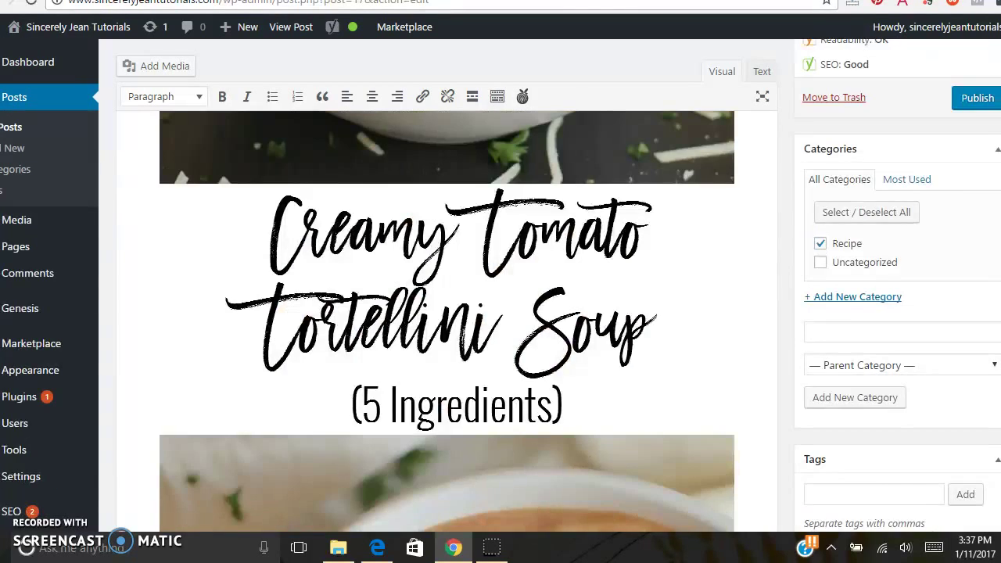
{"action": "scroll", "coordinate": [446, 321], "scroll_direction": "down", "scroll_amount": 10}
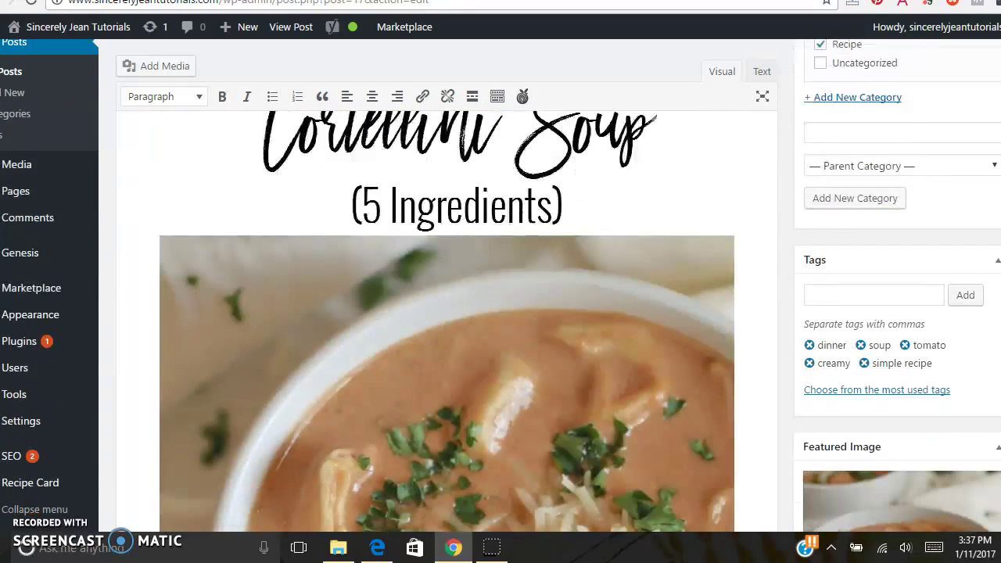
{"action": "scroll", "coordinate": [446, 313], "scroll_direction": "down", "scroll_amount": 3}
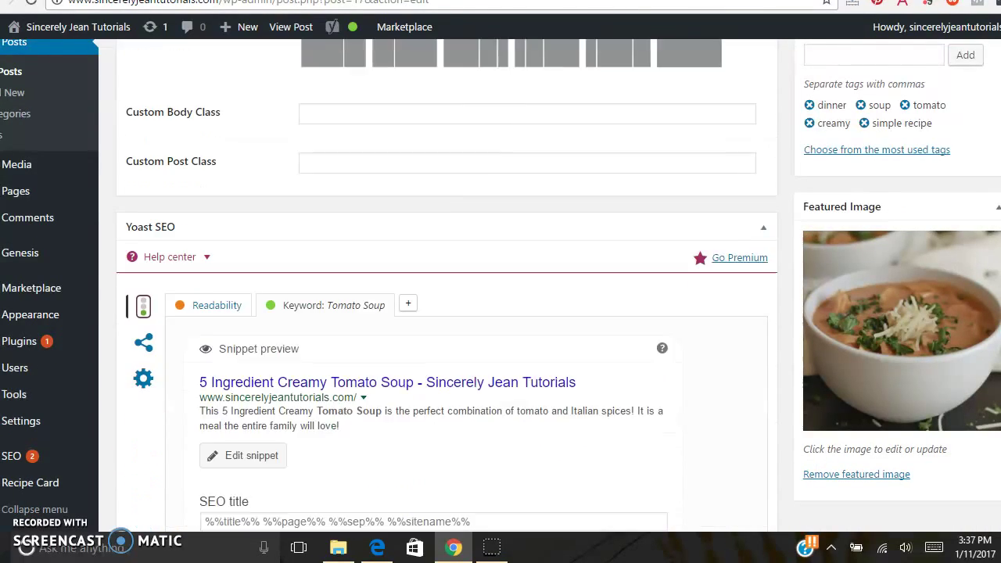
{"action": "scroll", "coordinate": [446, 313], "scroll_direction": "down", "scroll_amount": 1}
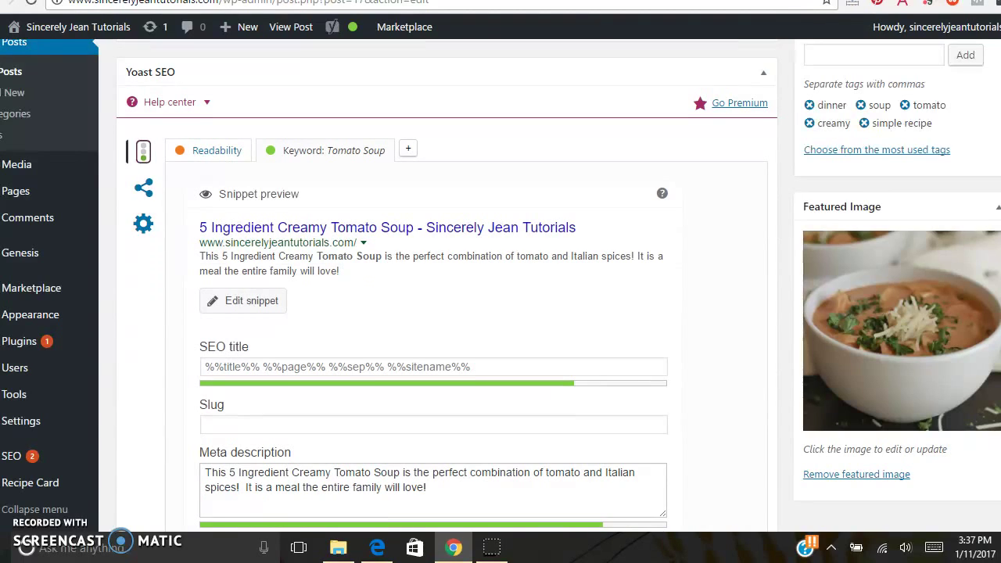
{"action": "scroll", "coordinate": [473, 298], "scroll_direction": "down", "scroll_amount": 1}
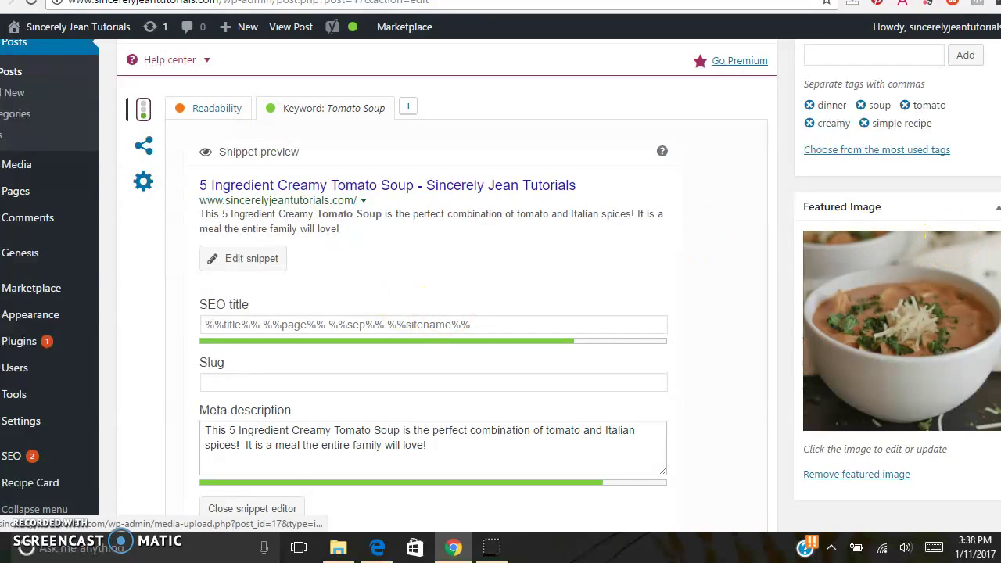
{"action": "scroll", "coordinate": [487, 442], "scroll_direction": "down", "scroll_amount": 3}
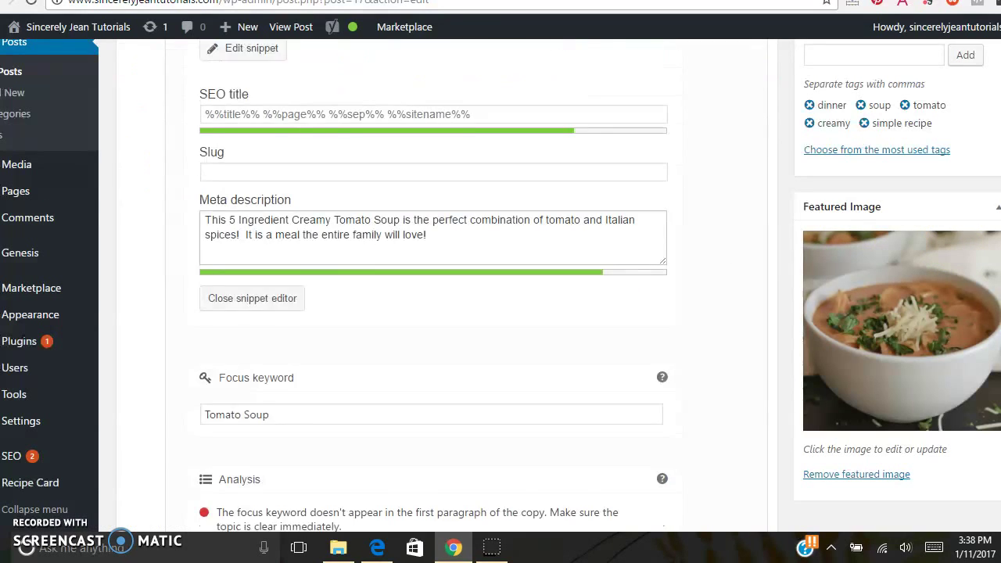
{"action": "left_click", "coordinate": [289, 370]}
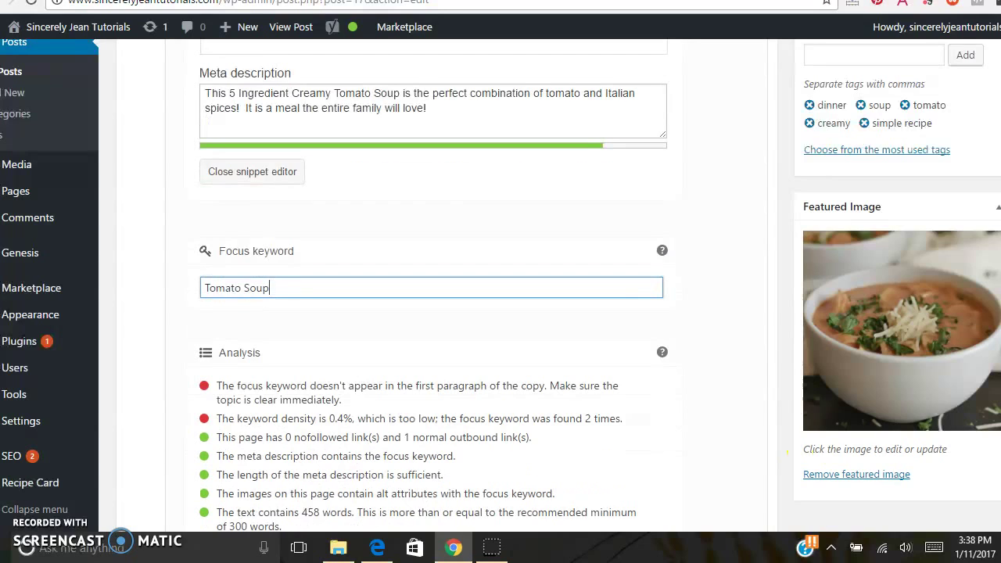
{"action": "scroll", "coordinate": [787, 452], "scroll_direction": "up", "scroll_amount": 2}
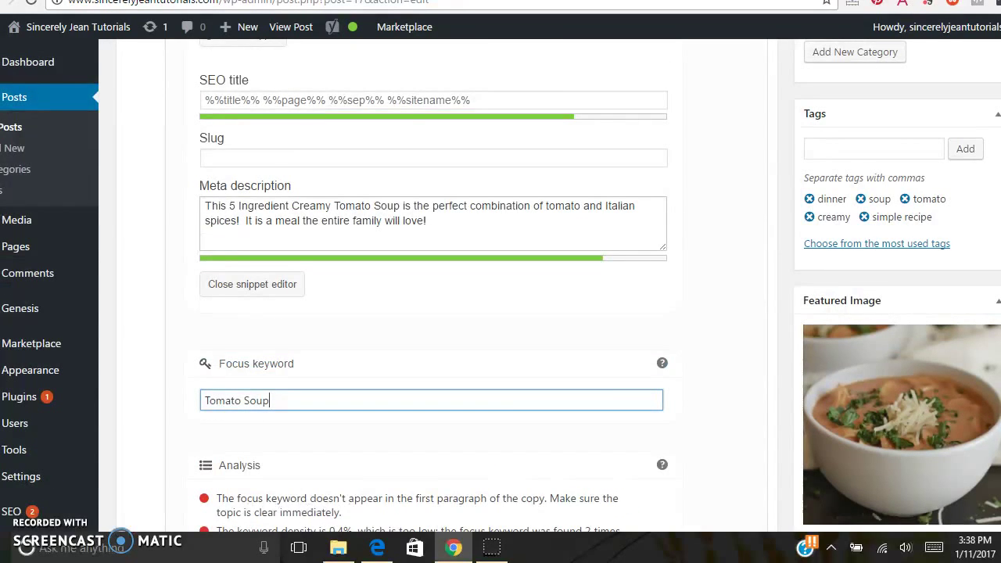
{"action": "scroll", "coordinate": [770, 476], "scroll_direction": "up", "scroll_amount": 1}
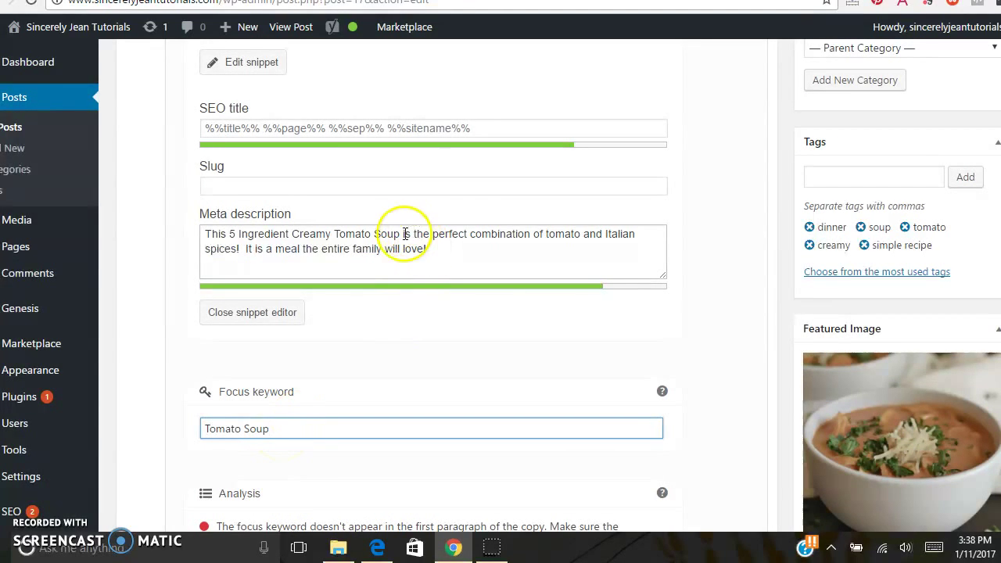
{"action": "left_click_drag", "start_coordinate": [400, 234], "coordinate": [337, 235]}
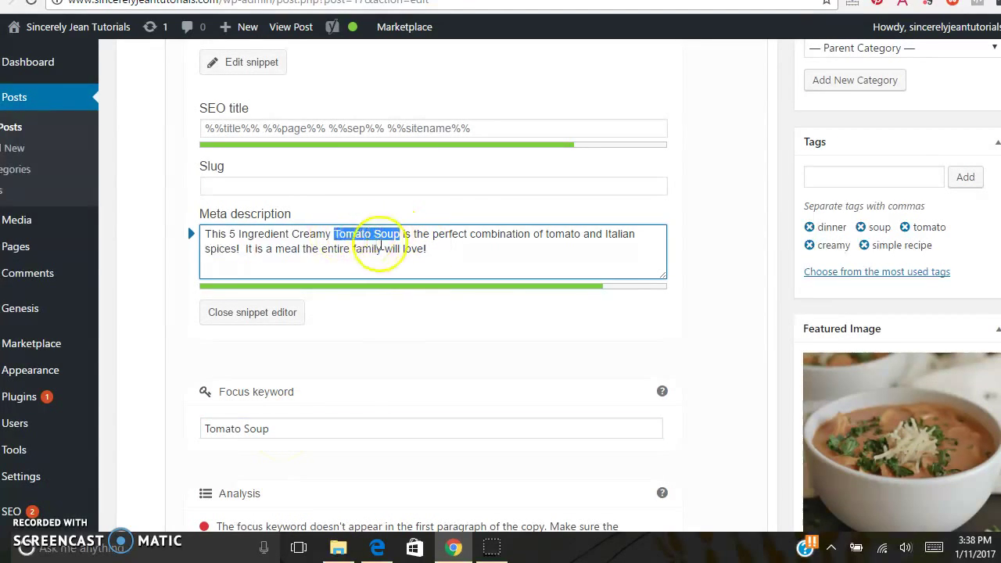
{"action": "left_click", "coordinate": [441, 247]}
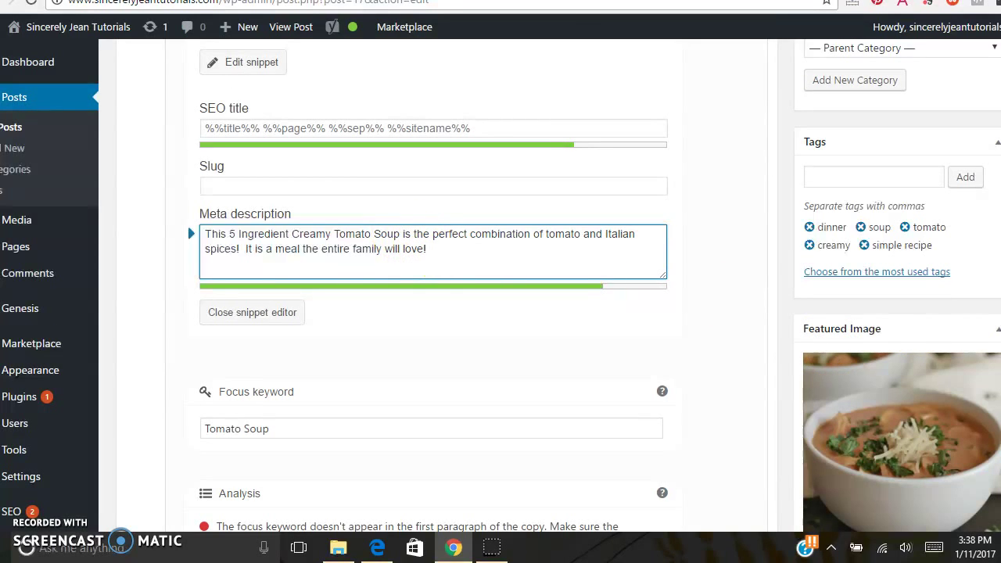
{"action": "scroll", "coordinate": [446, 458], "scroll_direction": "down", "scroll_amount": 4}
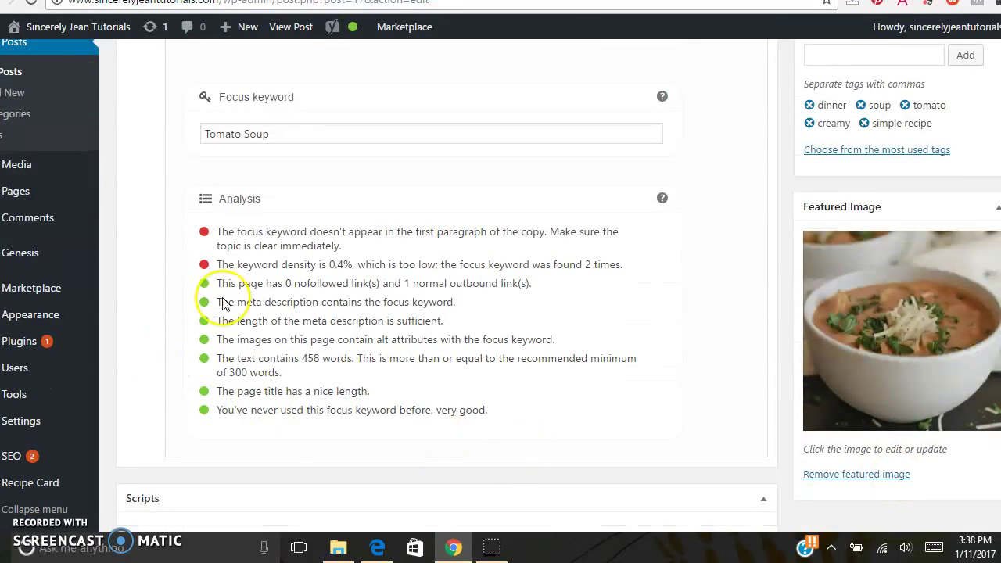
{"action": "scroll", "coordinate": [567, 282], "scroll_direction": "up", "scroll_amount": 5}
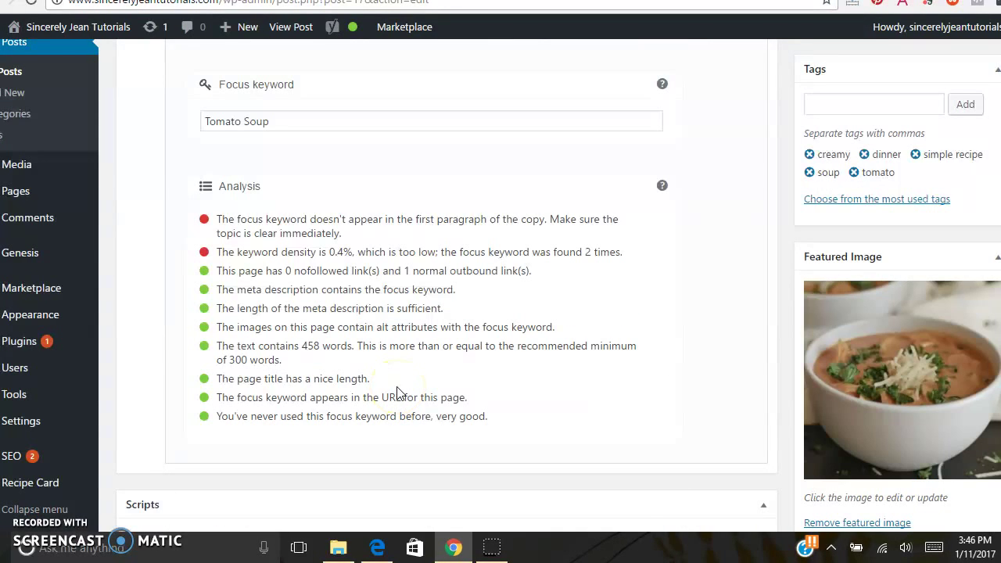
{"action": "double_click", "coordinate": [245, 360]}
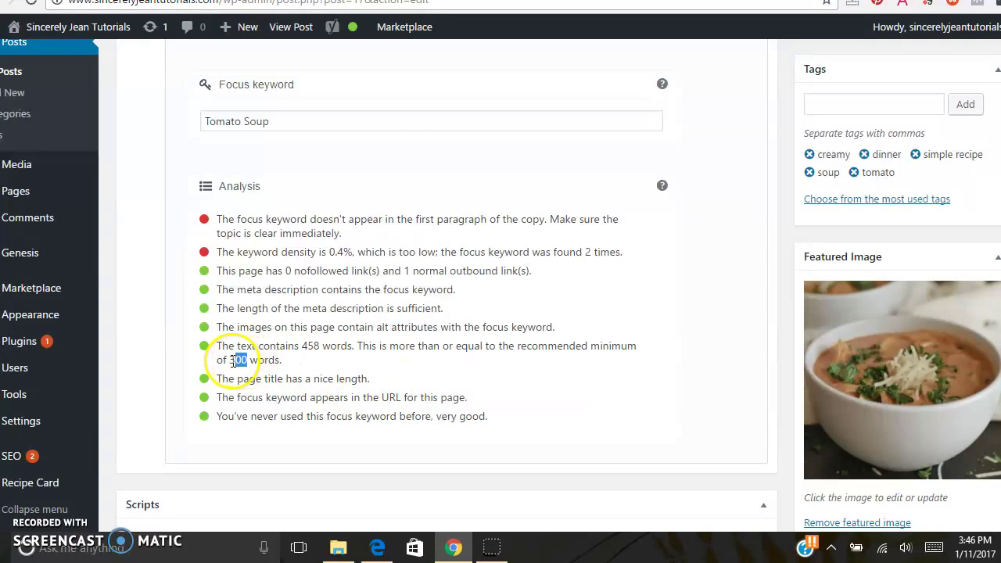
{"action": "left_click", "coordinate": [273, 360]}
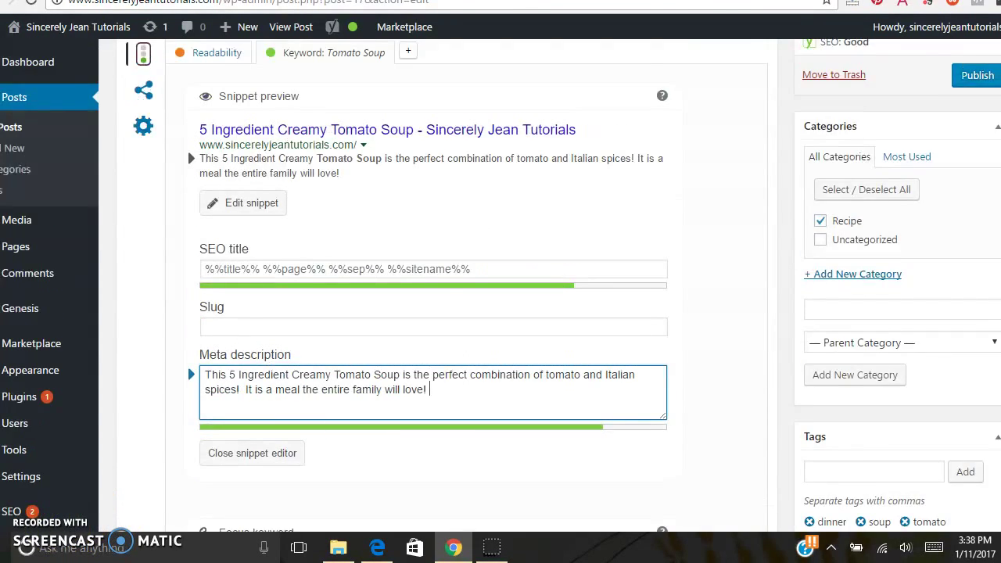
{"action": "scroll", "coordinate": [716, 356], "scroll_direction": "up", "scroll_amount": 1}
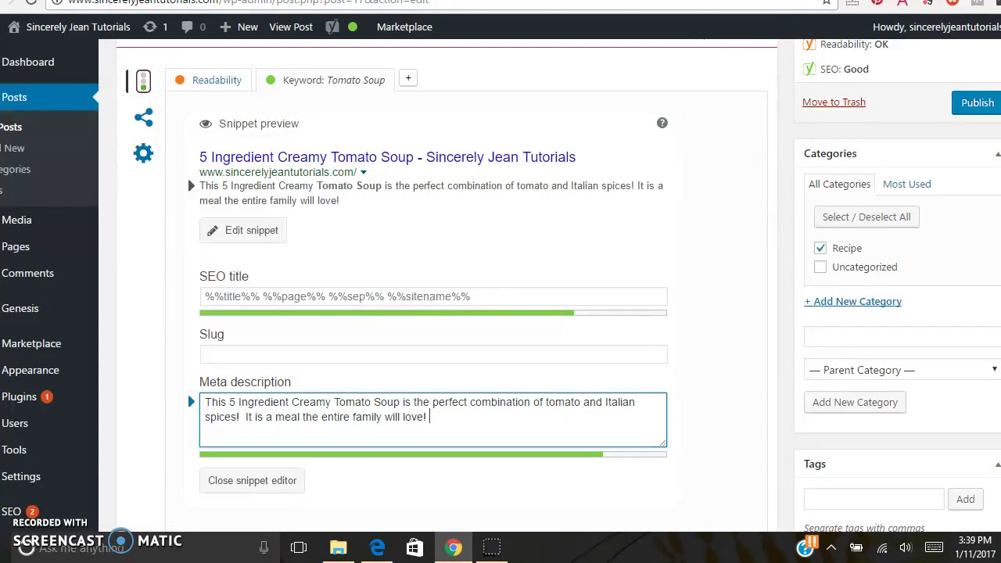
{"action": "scroll", "coordinate": [501, 285], "scroll_direction": "down", "scroll_amount": 1}
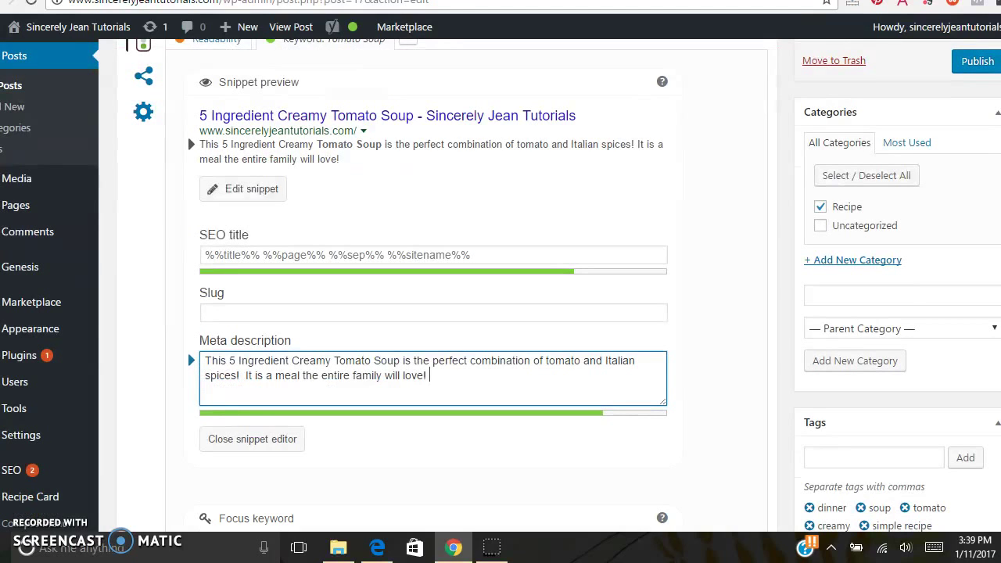
{"action": "scroll", "coordinate": [500, 285], "scroll_direction": "down", "scroll_amount": 1}
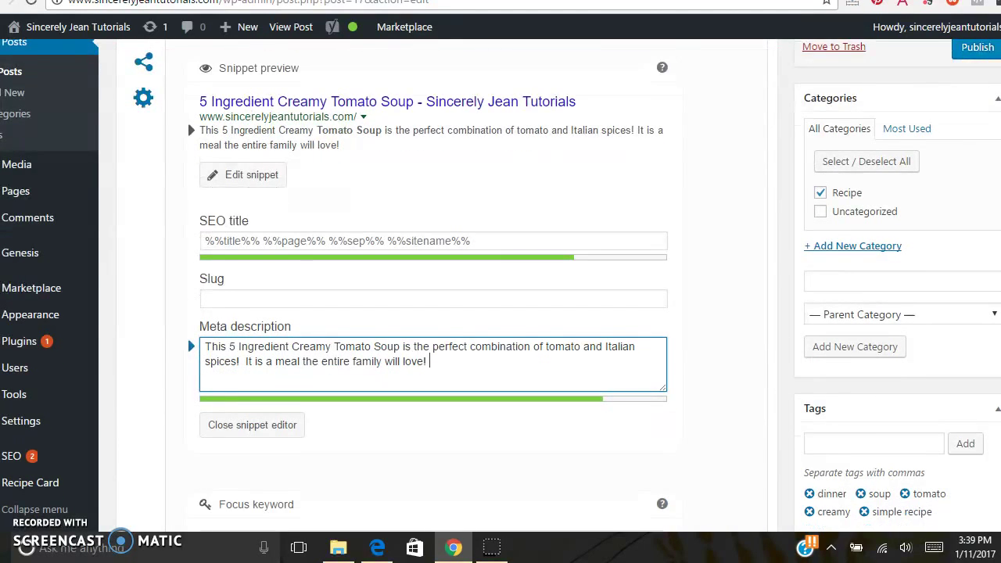
{"action": "scroll", "coordinate": [500, 285], "scroll_direction": "up", "scroll_amount": 5}
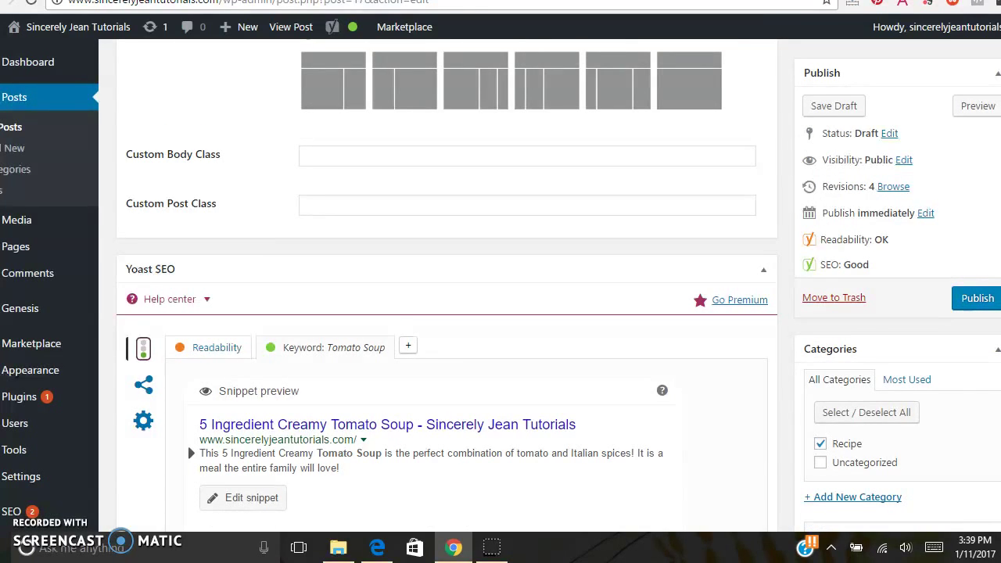
Step: Publish the 5 Ingredient Creamy Tomato Soup post from the Publish box
{"action": "scroll", "coordinate": [958, 336], "scroll_direction": "up", "scroll_amount": 3}
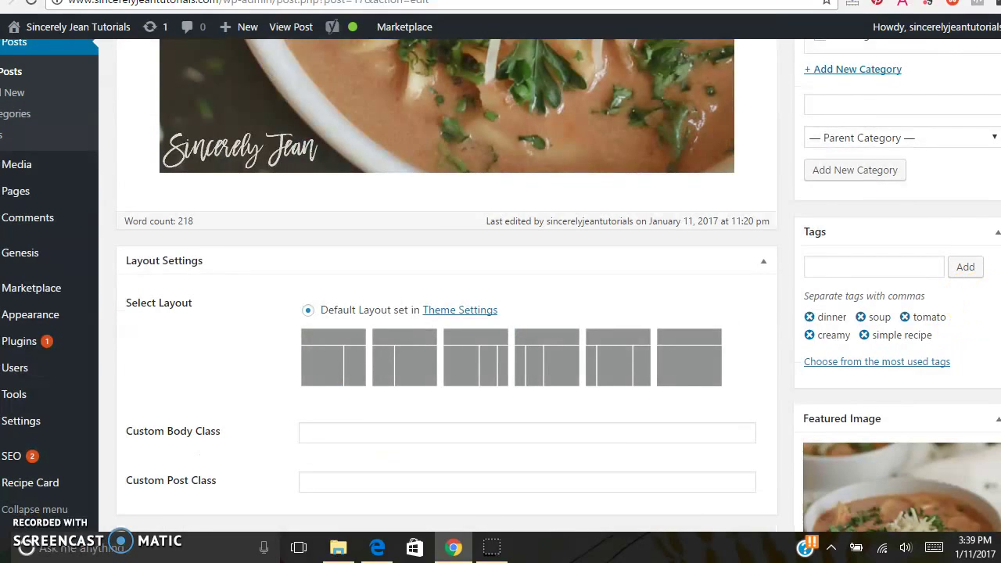
{"action": "scroll", "coordinate": [970, 313], "scroll_direction": "up", "scroll_amount": 5}
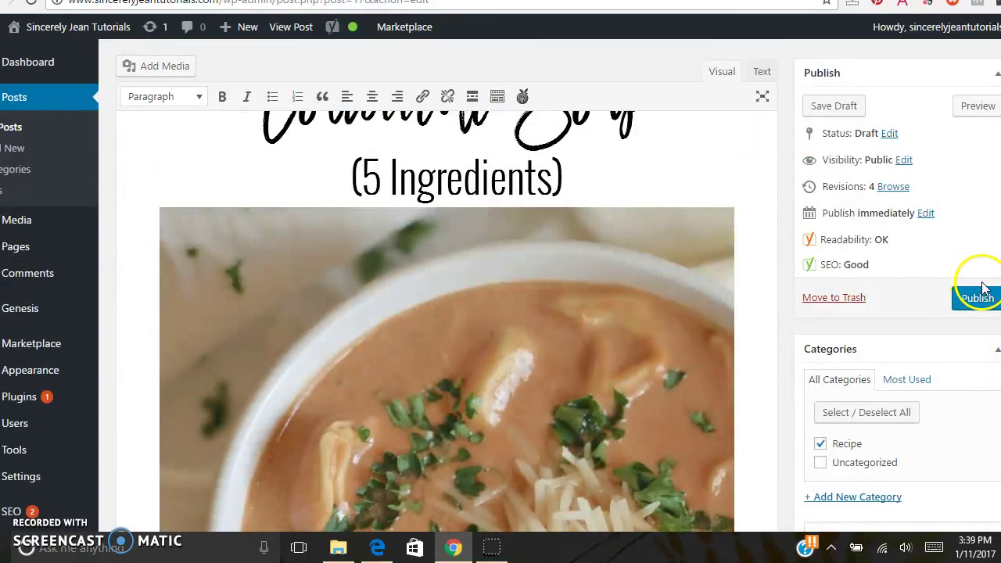
{"action": "left_click", "coordinate": [979, 296]}
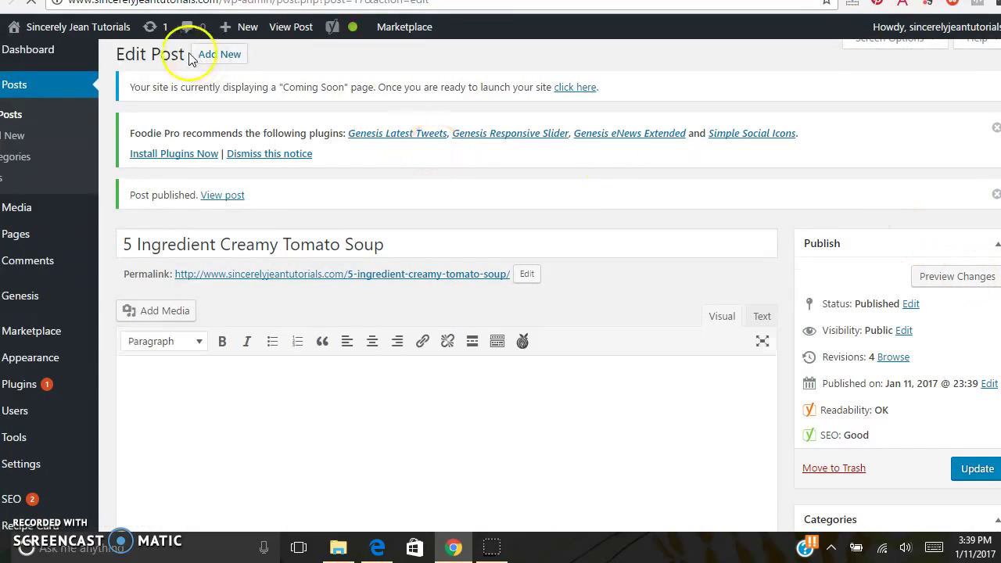
Step: Visit the live site's homepage and find the soup post's excerpt
{"action": "mouse_move", "coordinate": [76, 30]}
{"action": "left_click", "coordinate": [37, 52]}
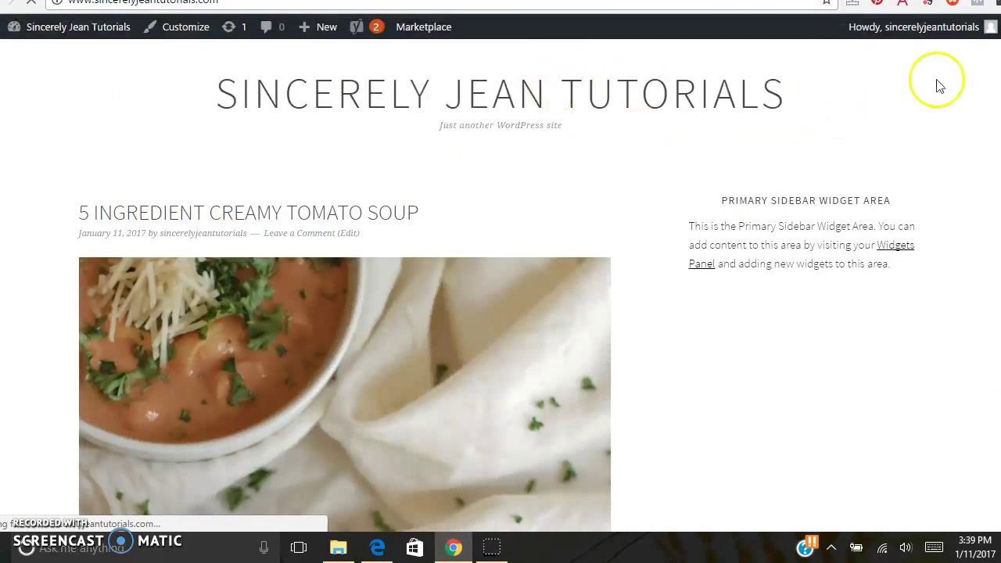
{"action": "scroll", "coordinate": [501, 285], "scroll_direction": "down", "scroll_amount": 6}
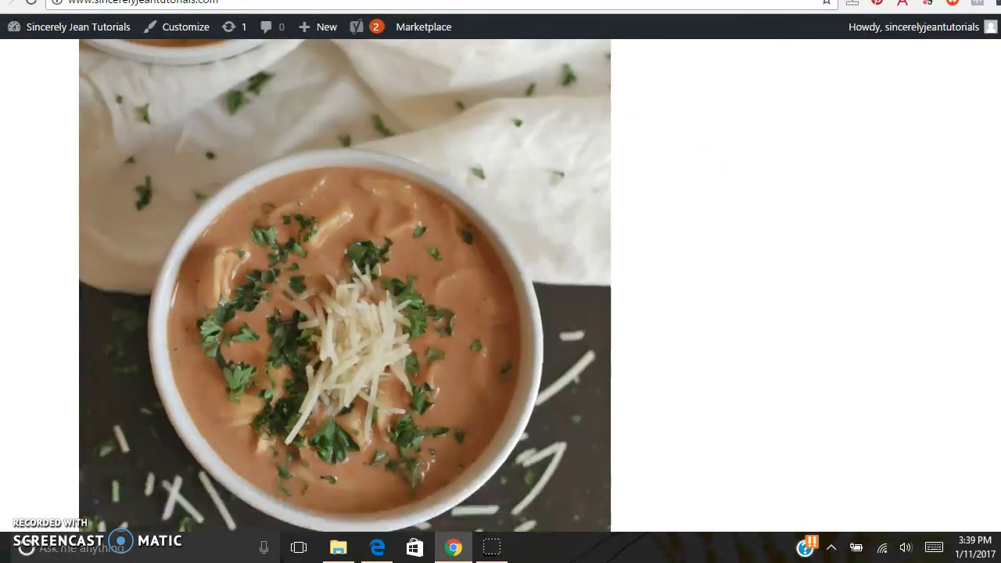
{"action": "scroll", "coordinate": [575, 383], "scroll_direction": "down", "scroll_amount": 1}
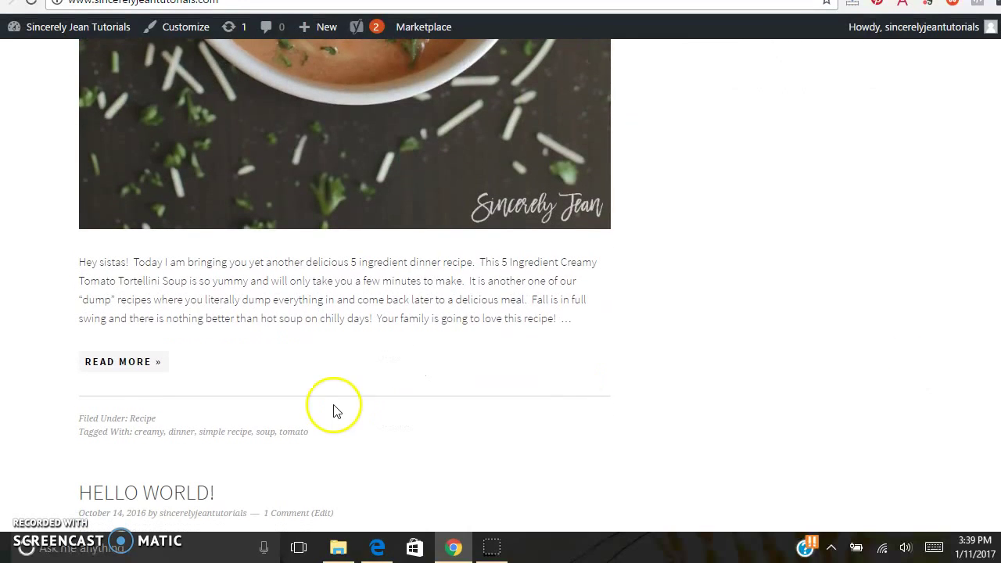
Step: Open the full soup post page from its READ MORE link and skim it
{"action": "left_click", "coordinate": [143, 372]}
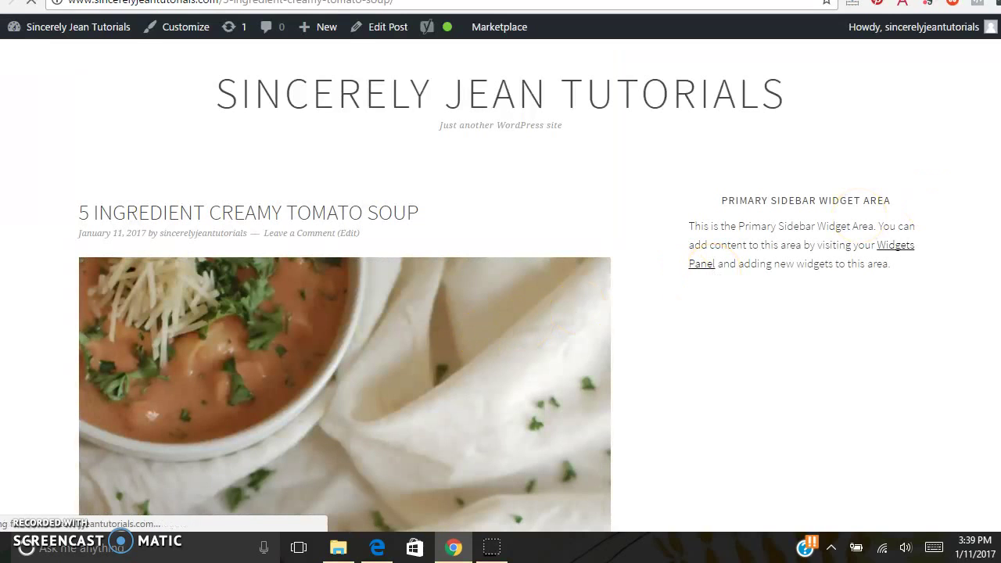
{"action": "scroll", "coordinate": [344, 391], "scroll_direction": "down", "scroll_amount": 7}
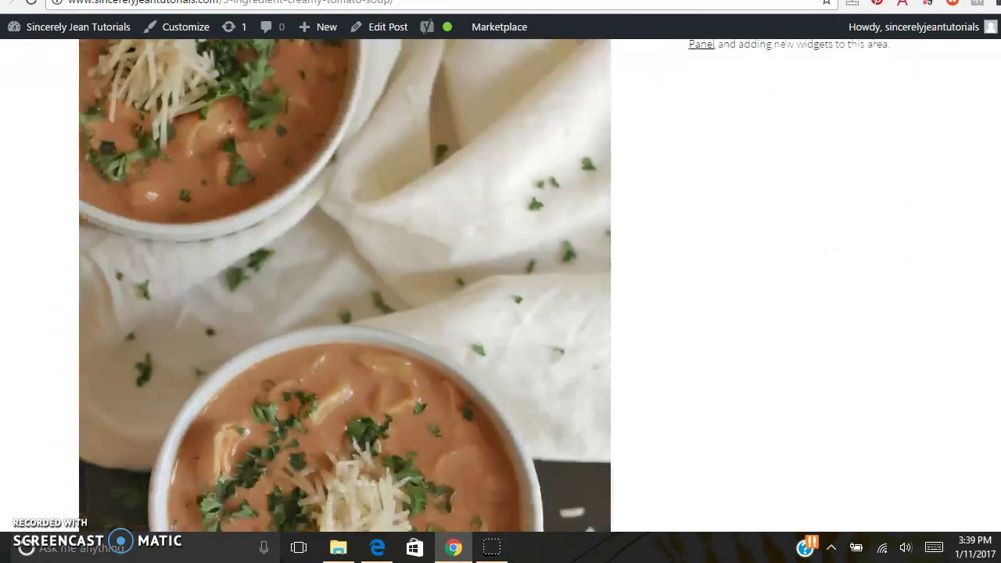
{"action": "scroll", "coordinate": [344, 391], "scroll_direction": "up", "scroll_amount": 7}
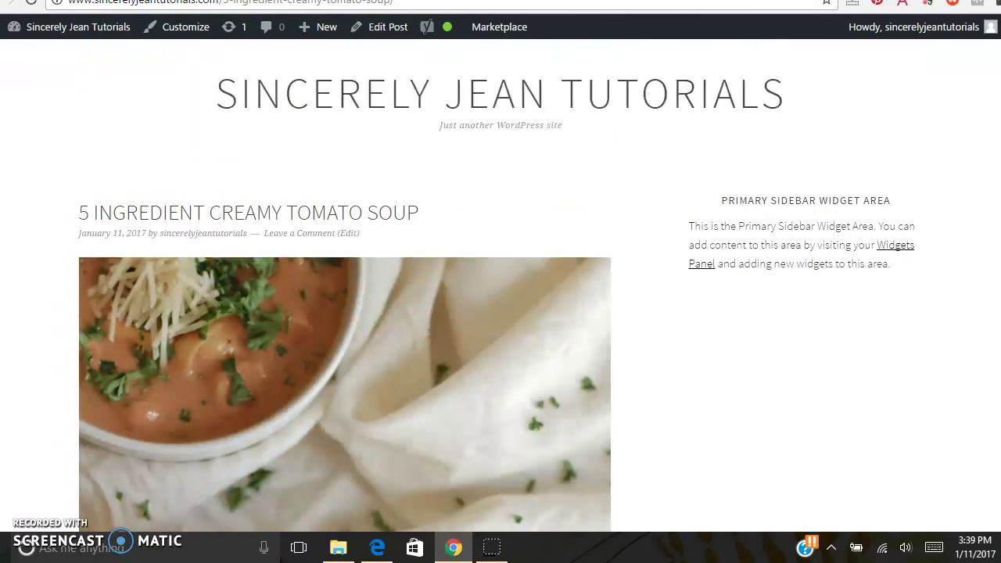